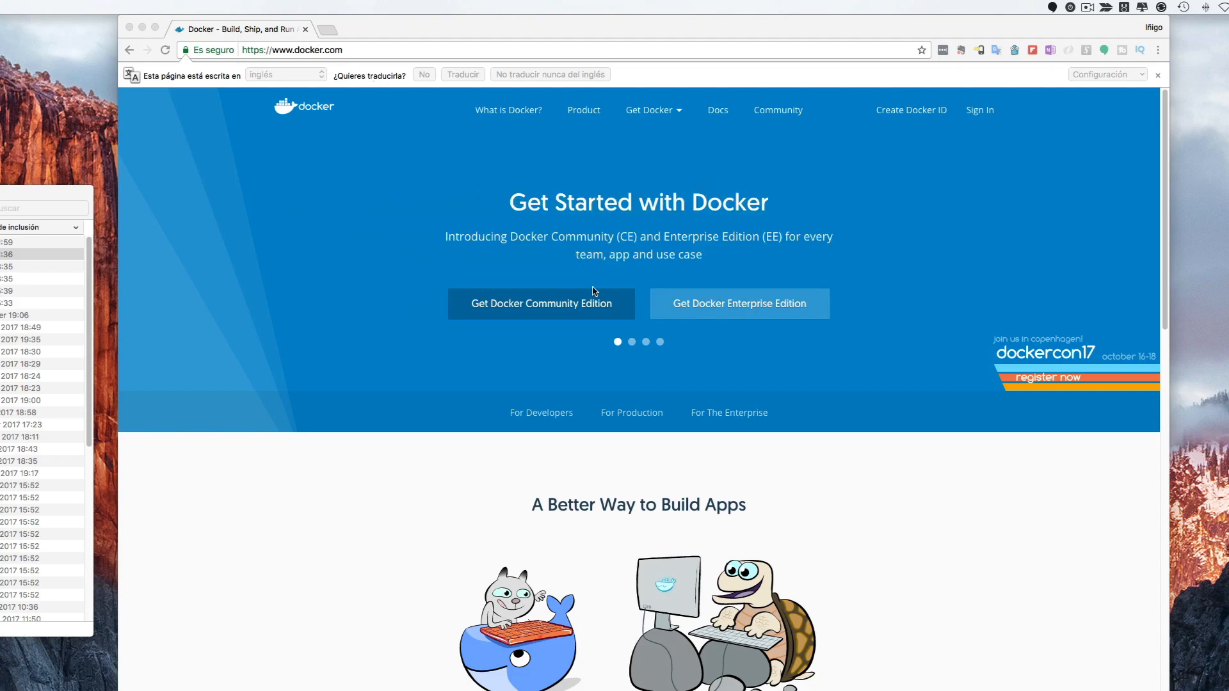
Go from the Docker home page to the Community Edition listing in Docker Store and open Docker Community Edition for Mac.
click(525, 310)
click(530, 315)
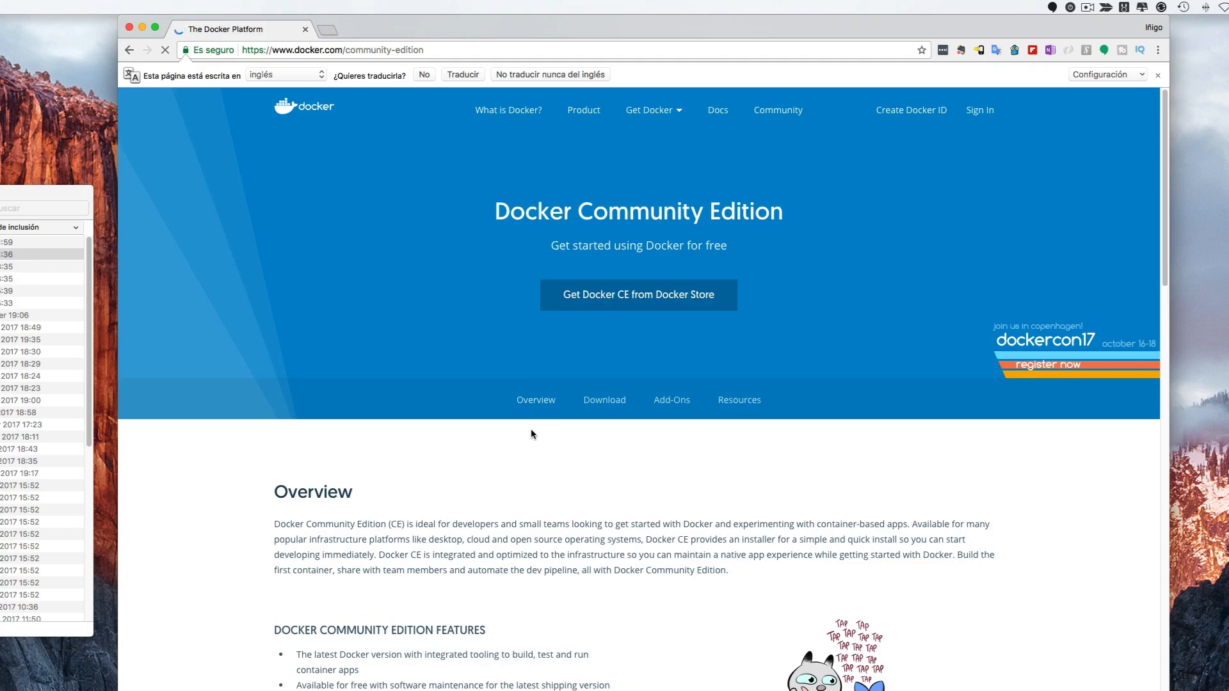
click(642, 300)
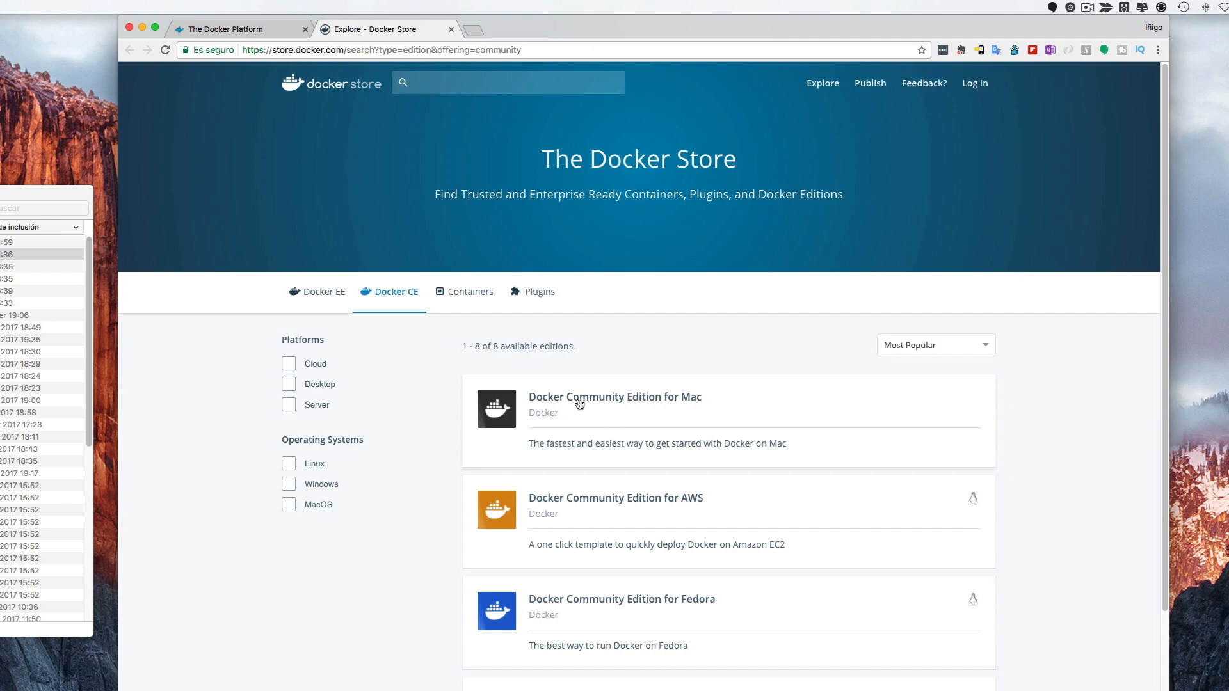
click(641, 399)
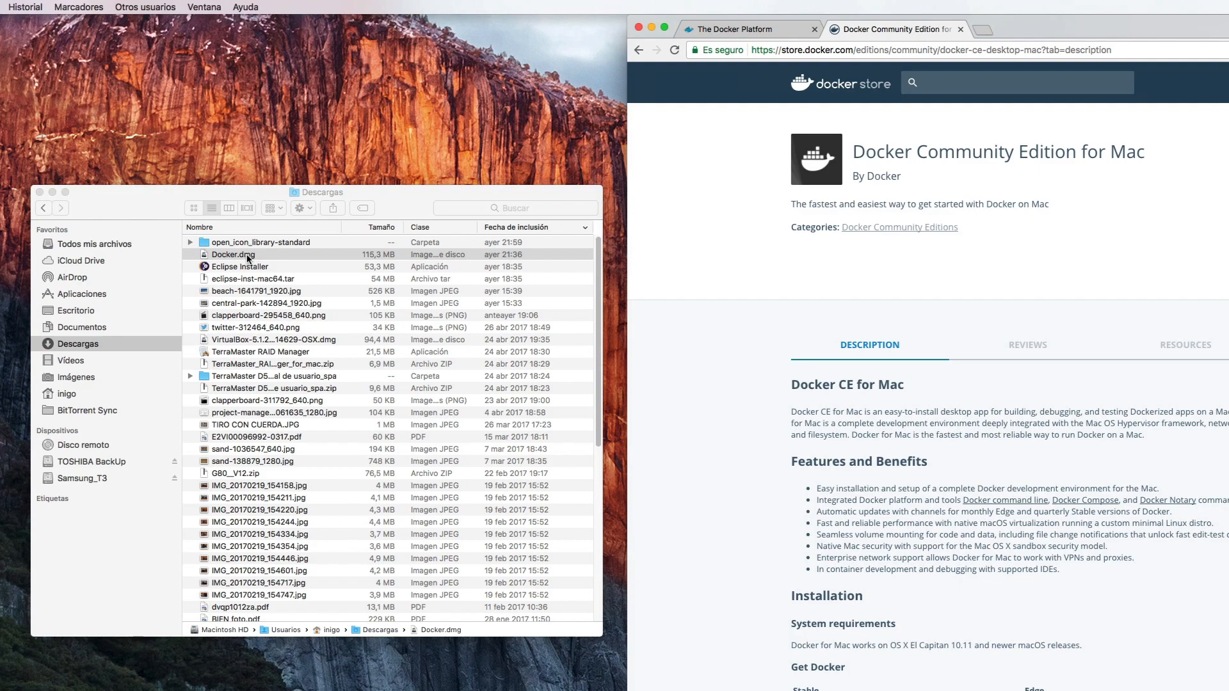
Open the Docker.dmg disk image from the Descargas folder, select the Docker app in it, and close the installer window.
click(247, 257)
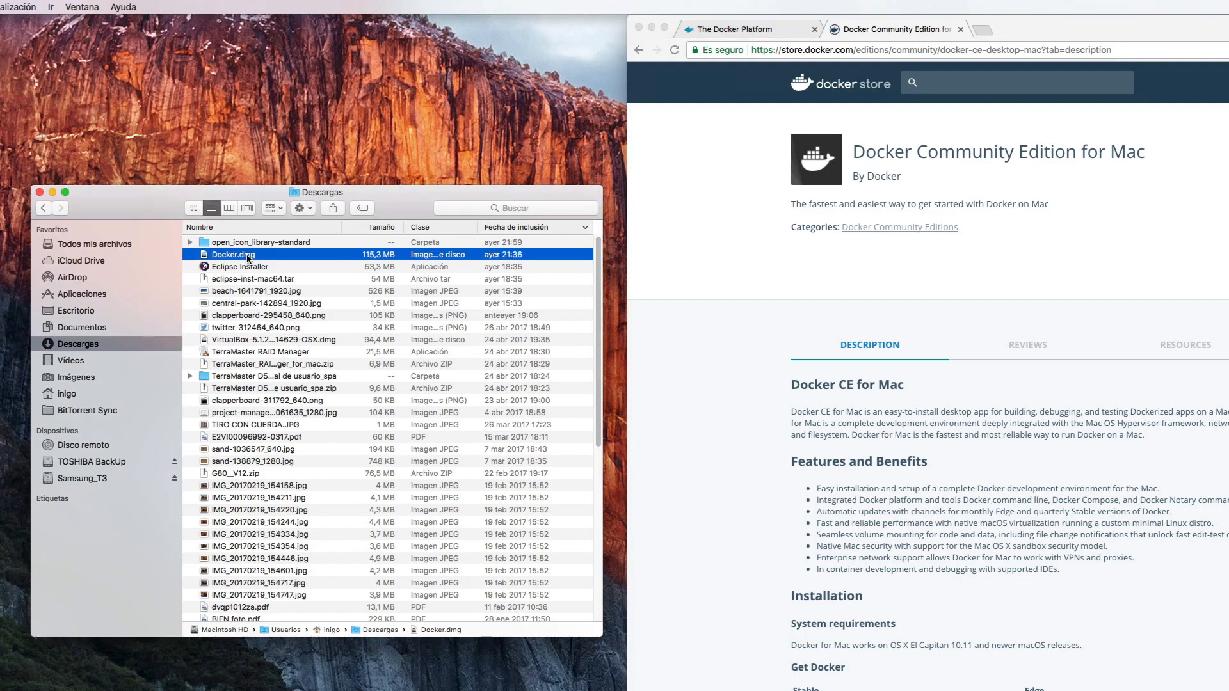
double_click(247, 258)
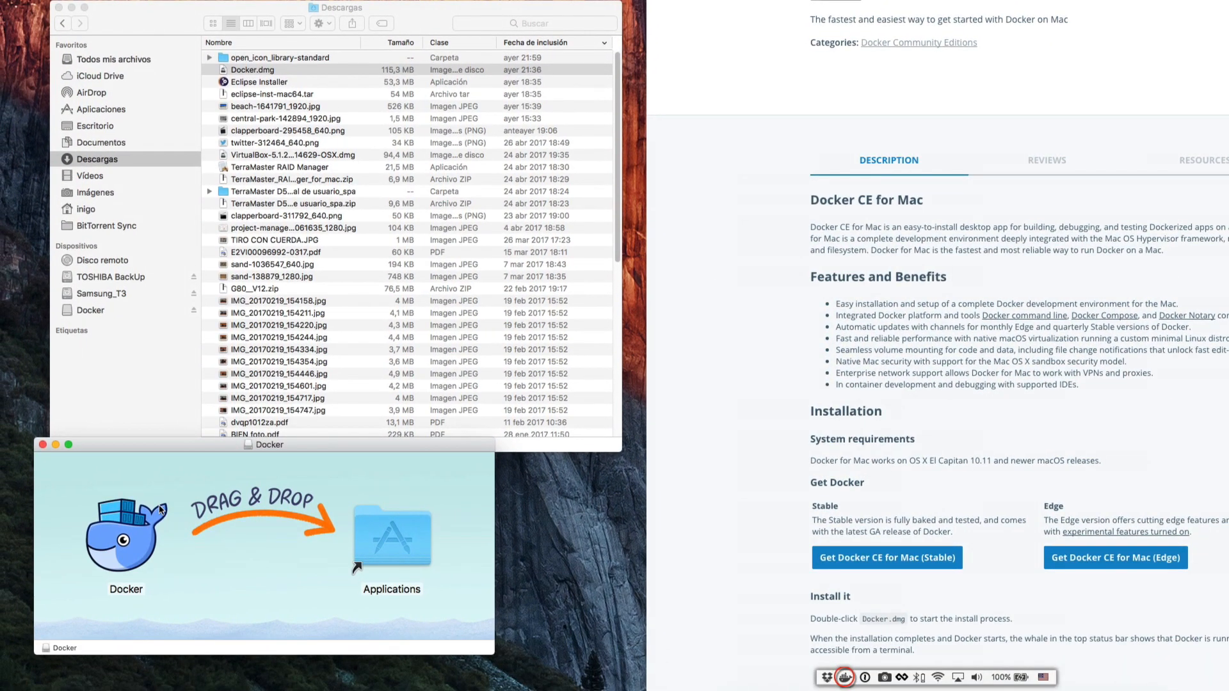
mouse_move(125, 540)
mouse_down()
mouse_move(249, 511)
mouse_move(372, 515)
mouse_move(95, 519)
mouse_move(368, 515)
mouse_move(140, 522)
mouse_up()
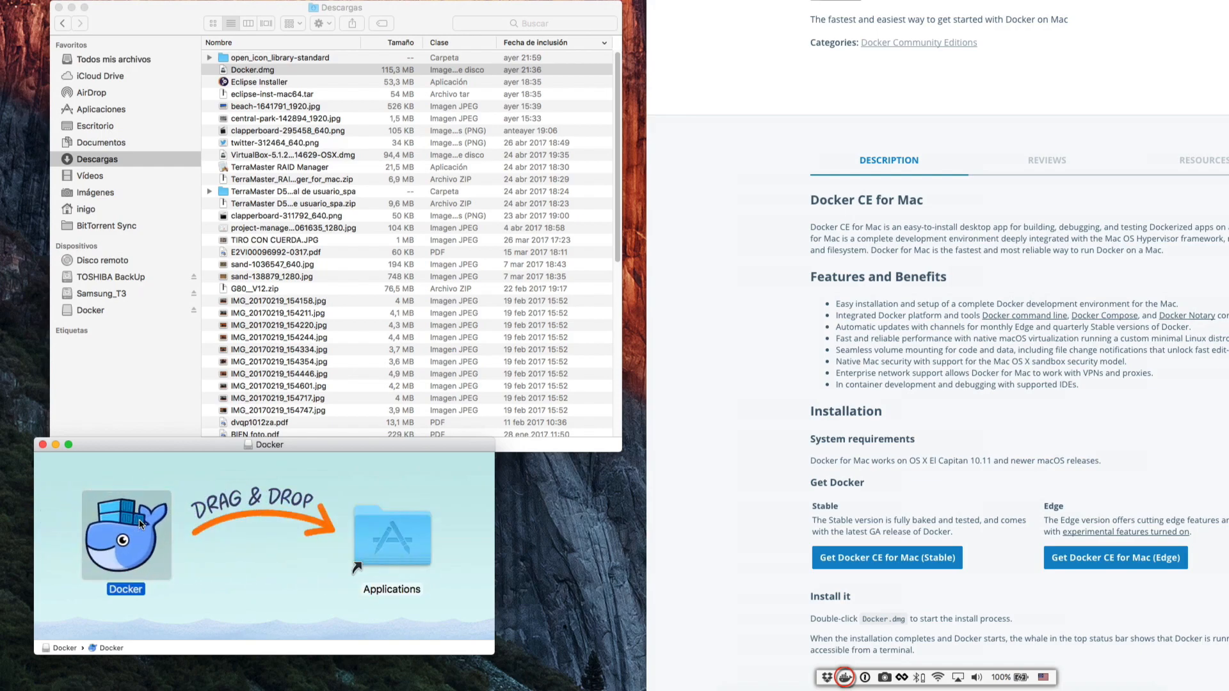
click(42, 444)
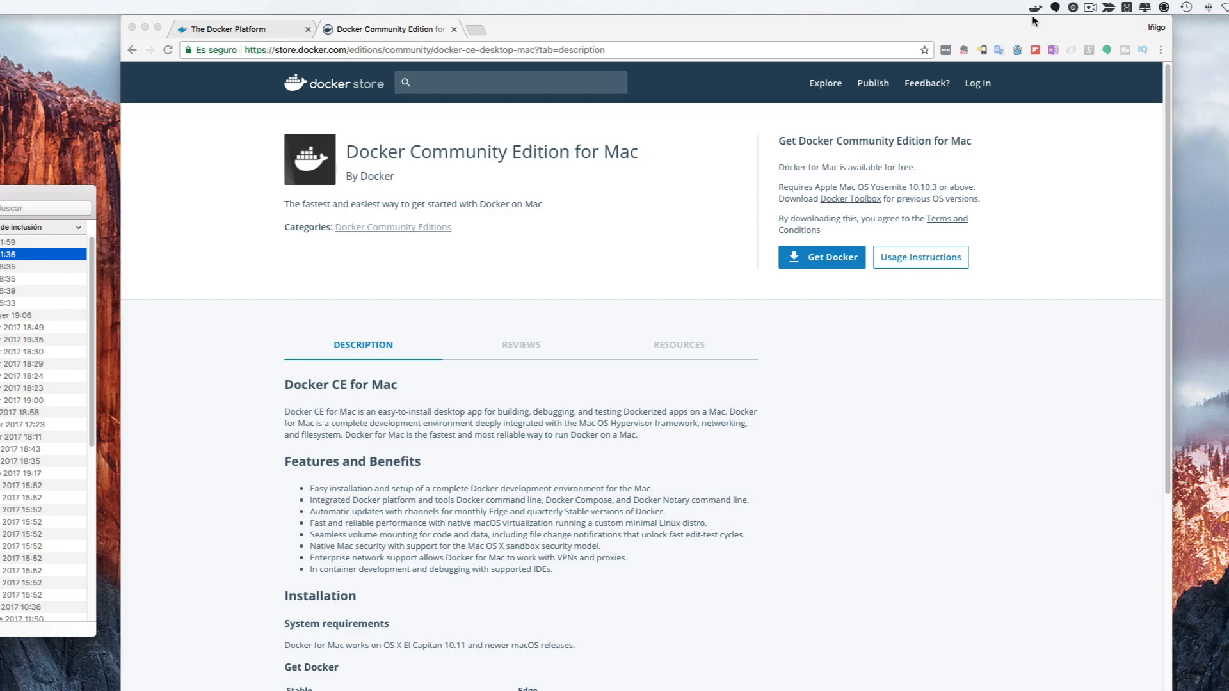
Search Spotlight for docker and launch the Docker application.
key(super+space)
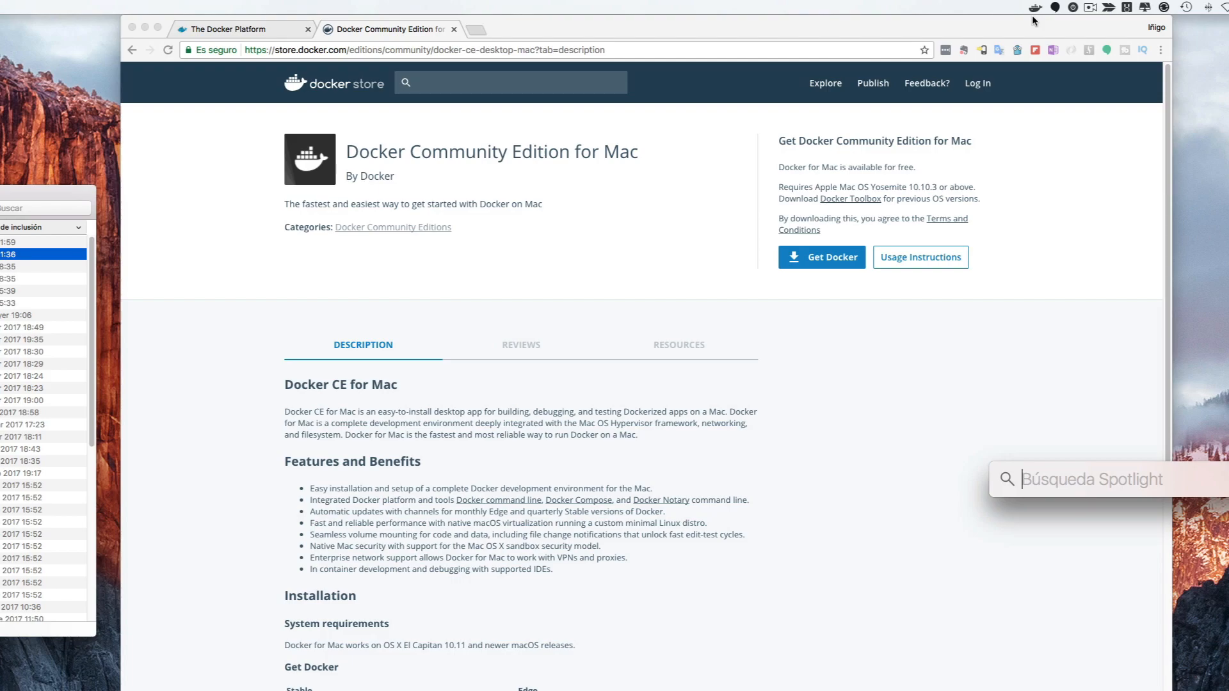
text(docker)
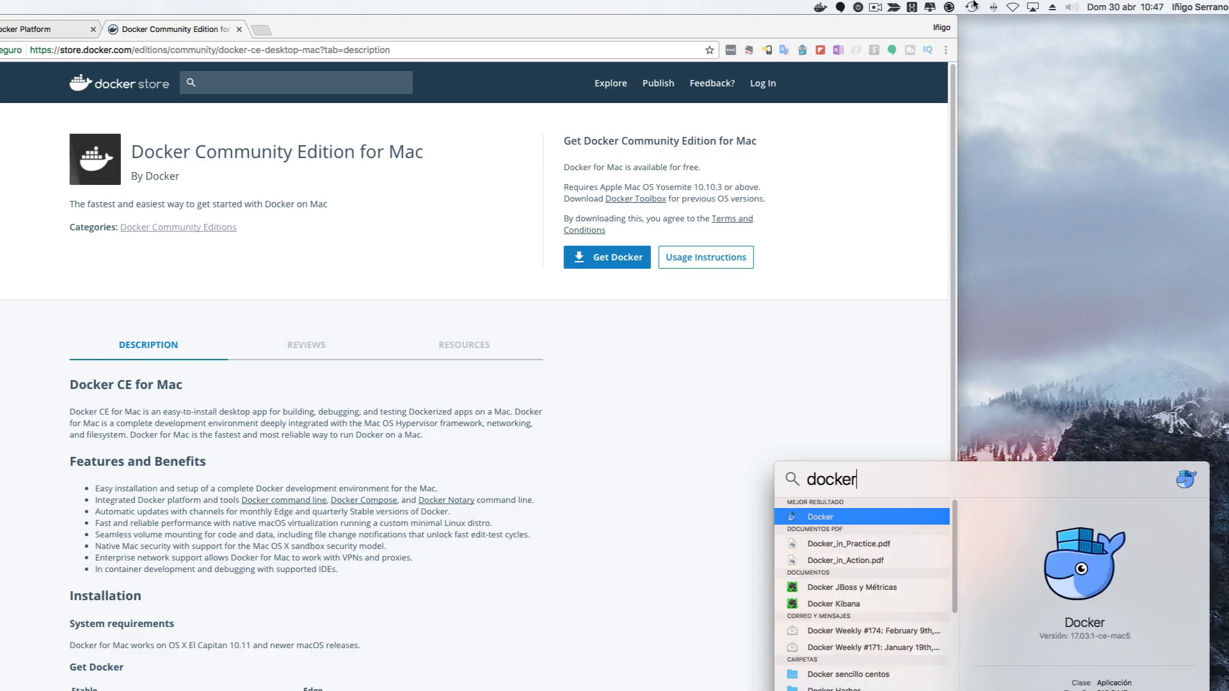
key(Return)
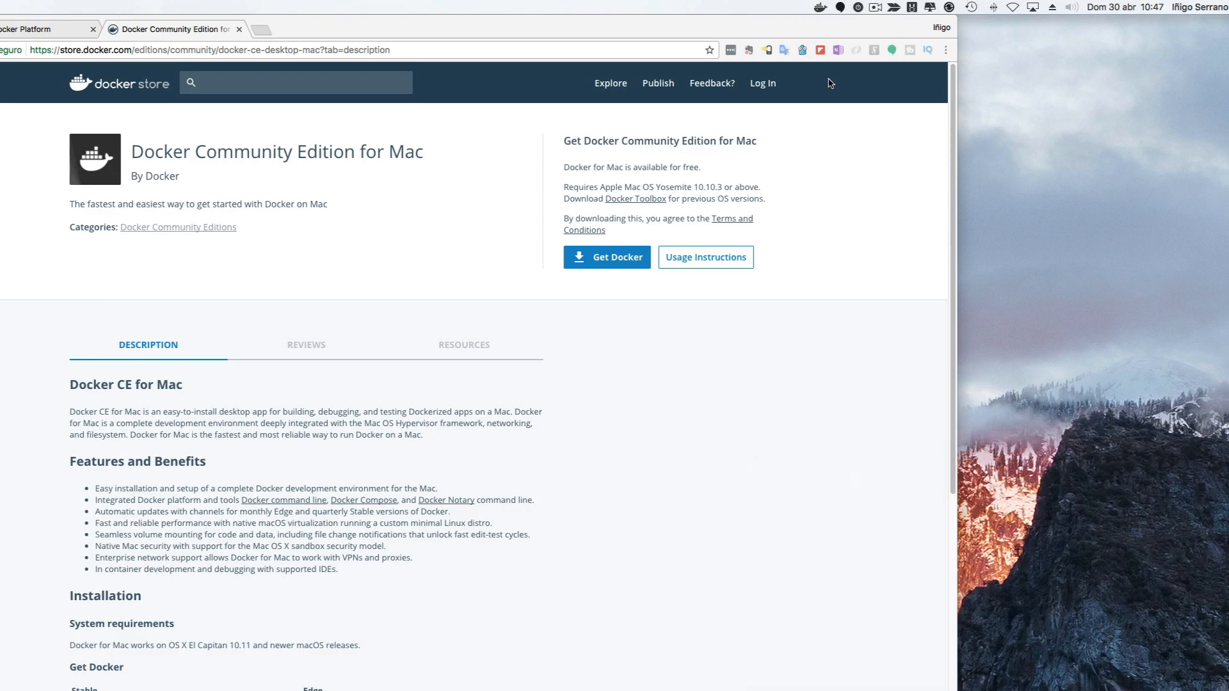
Check the installed Docker version in the About Docker window and close it.
click(820, 8)
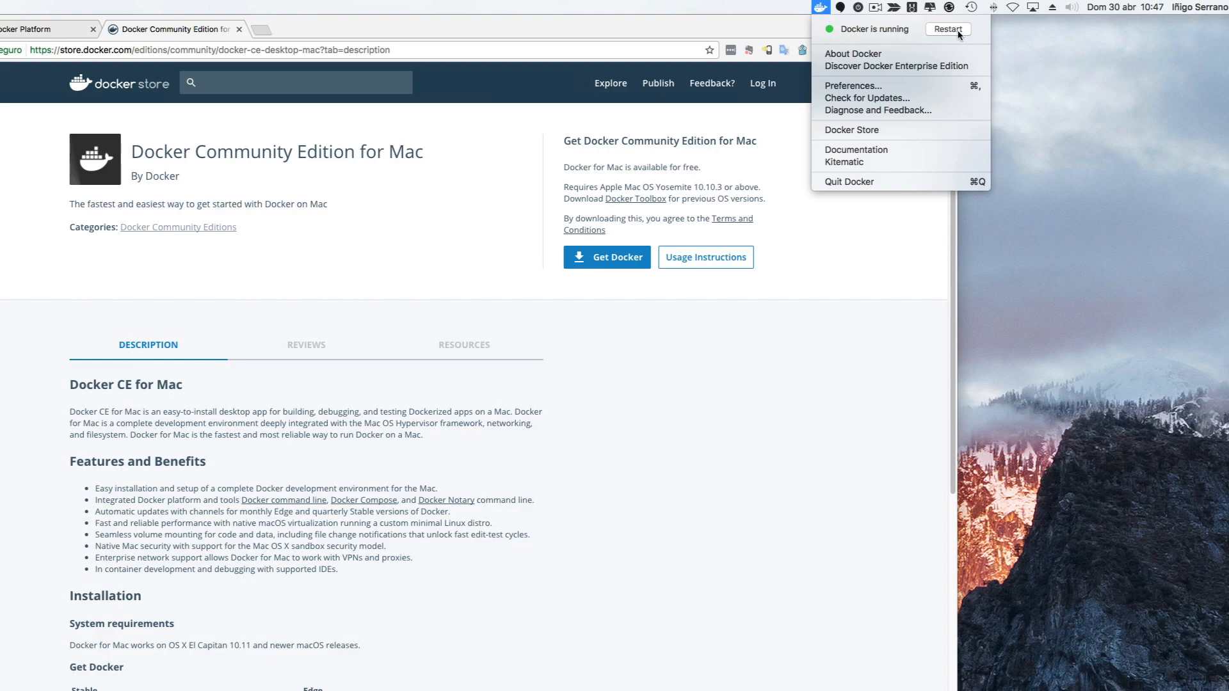
click(883, 54)
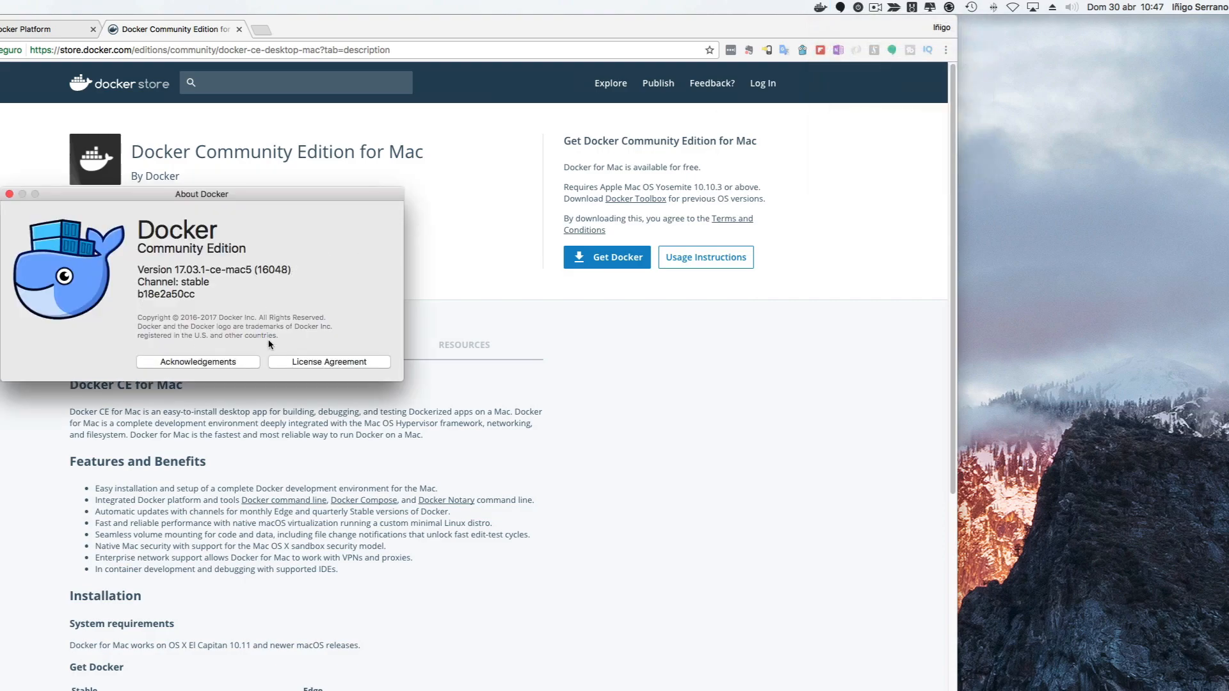
click(9, 194)
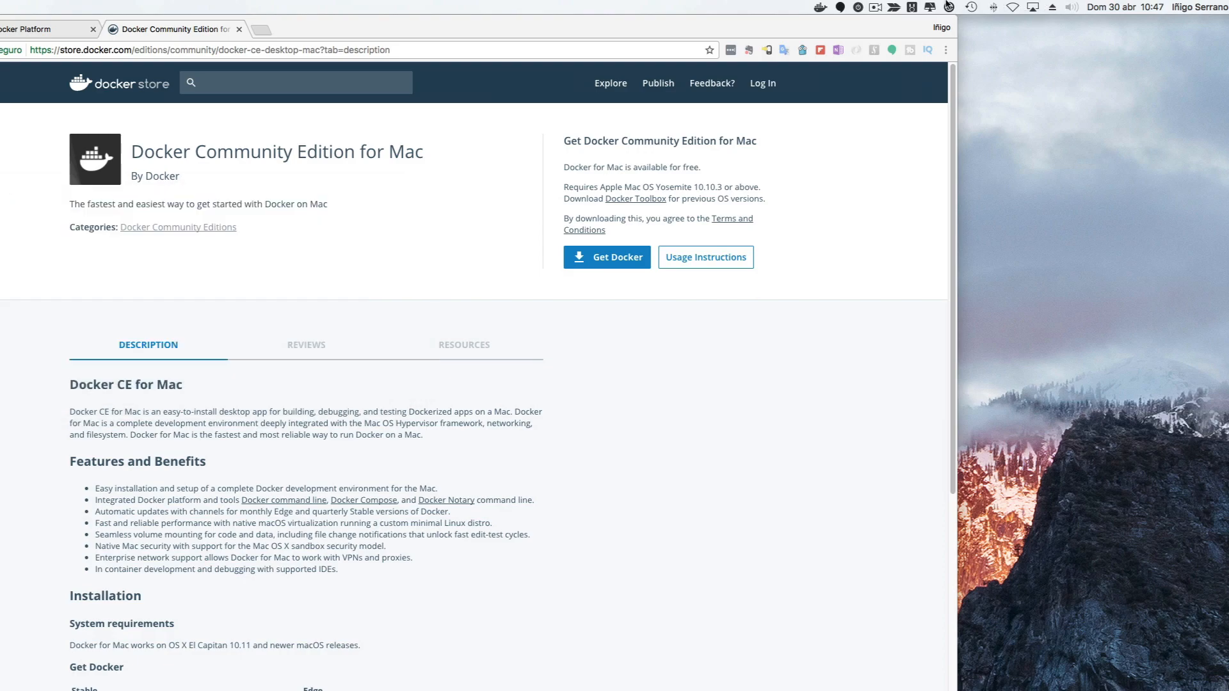
Review Docker's General, File Sharing, Advanced, Proxies and Daemon preferences with the browser out of the way, and close them.
click(820, 7)
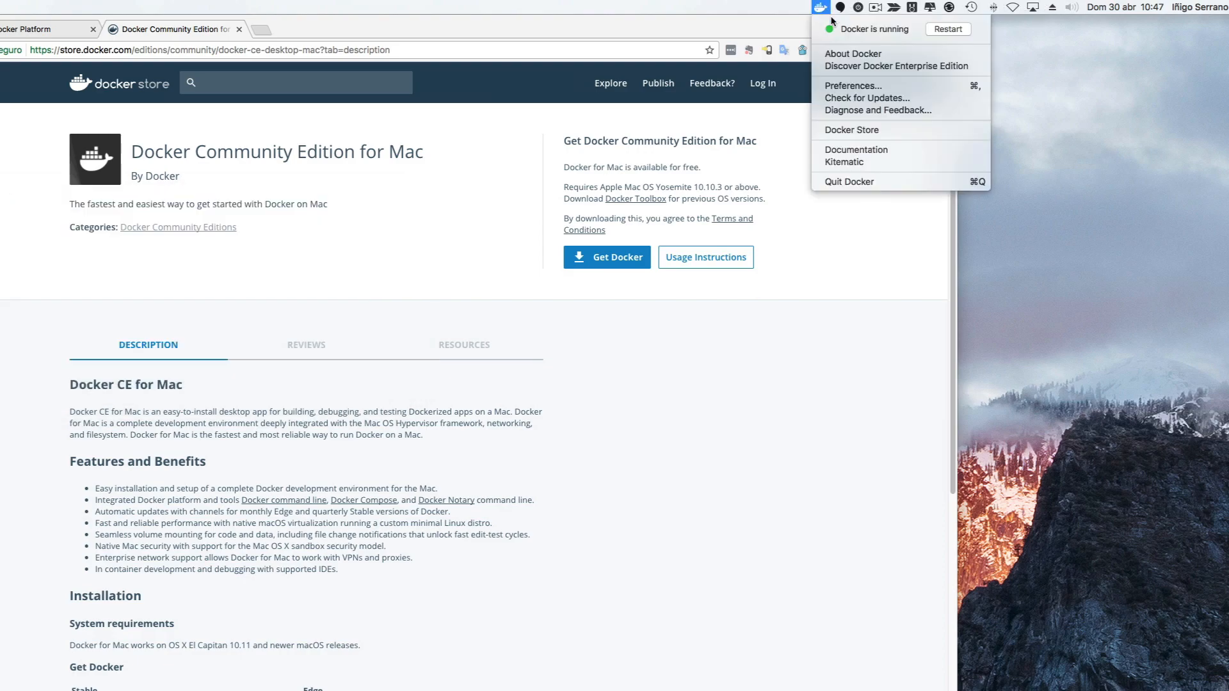
click(867, 88)
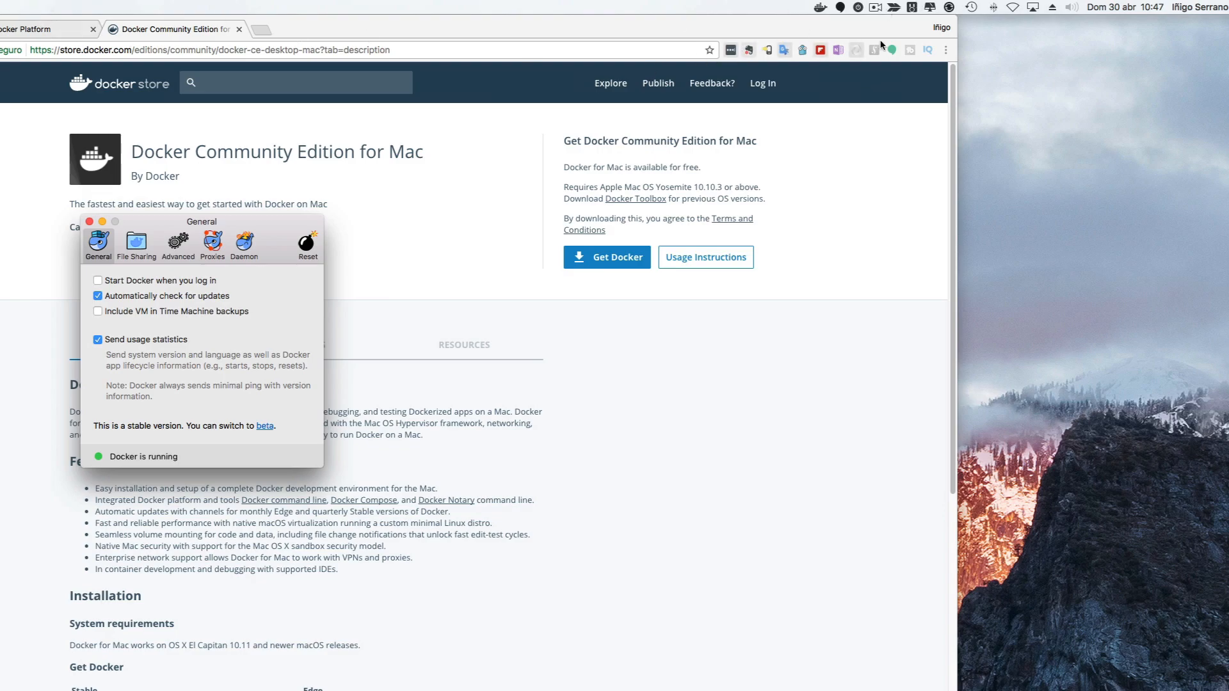
key(super+h)
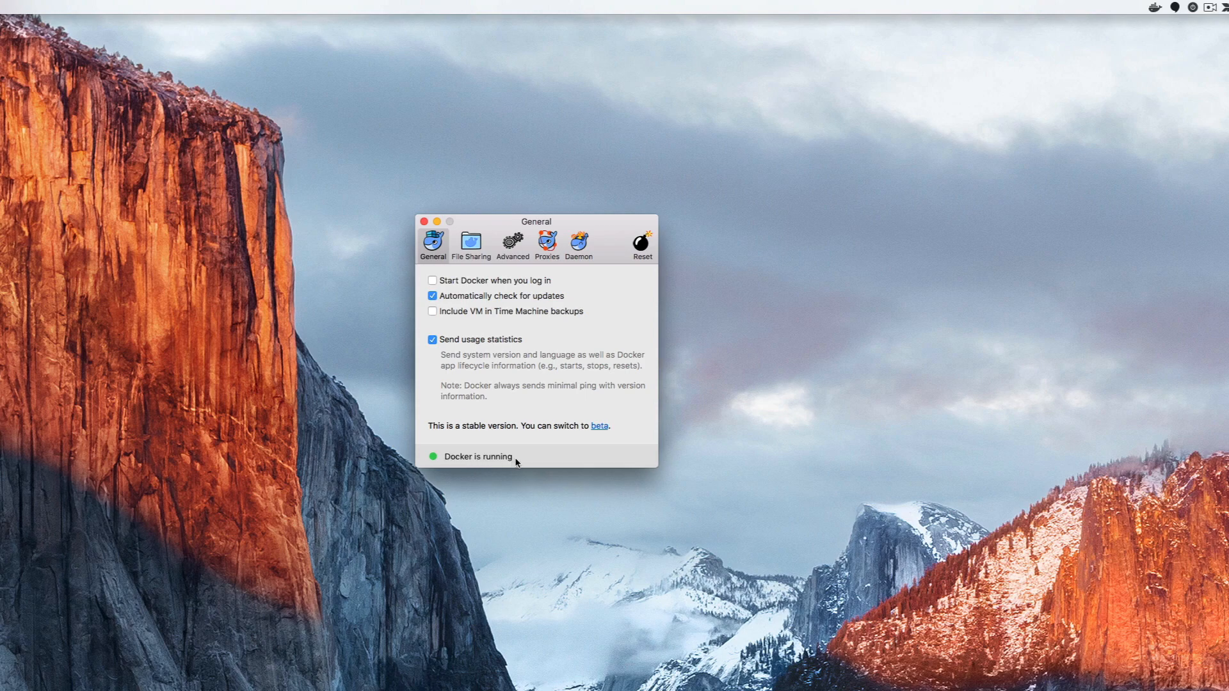
click(473, 243)
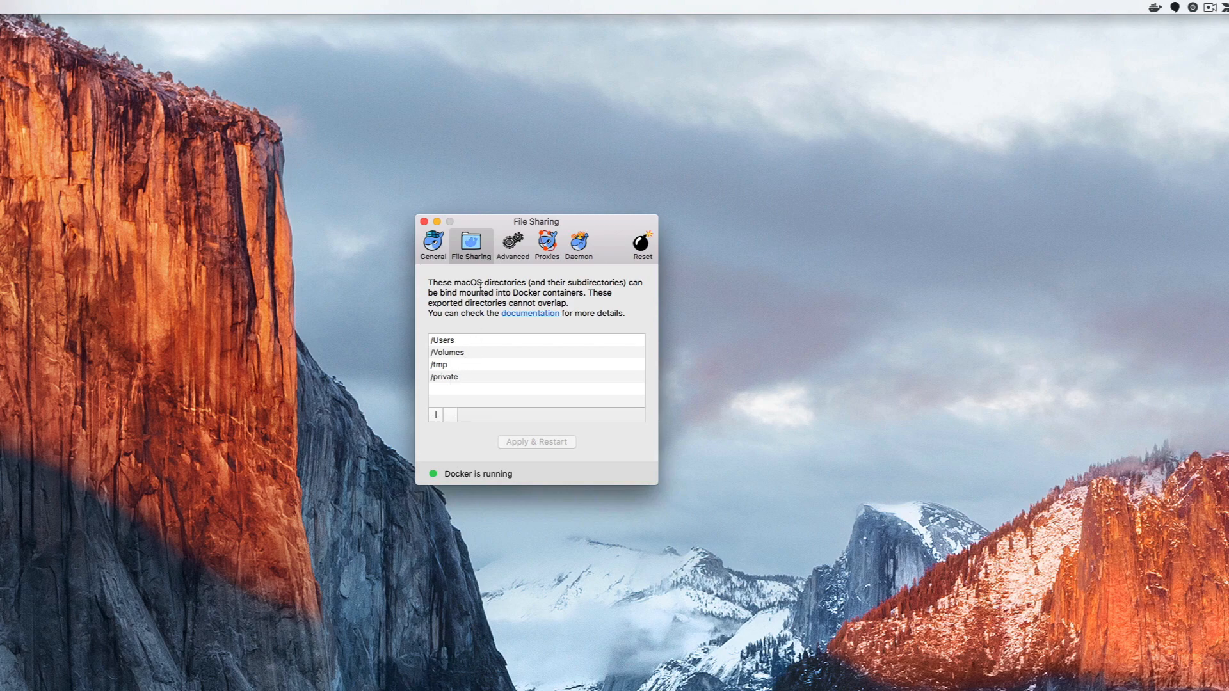
click(514, 247)
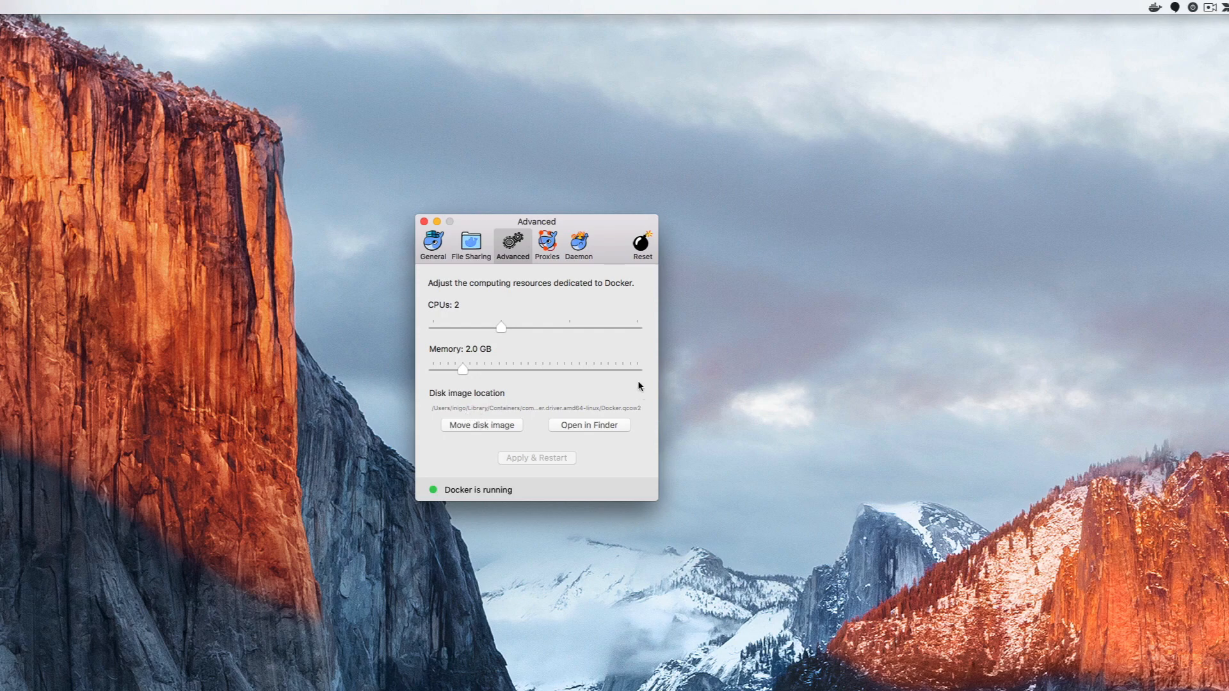
click(552, 244)
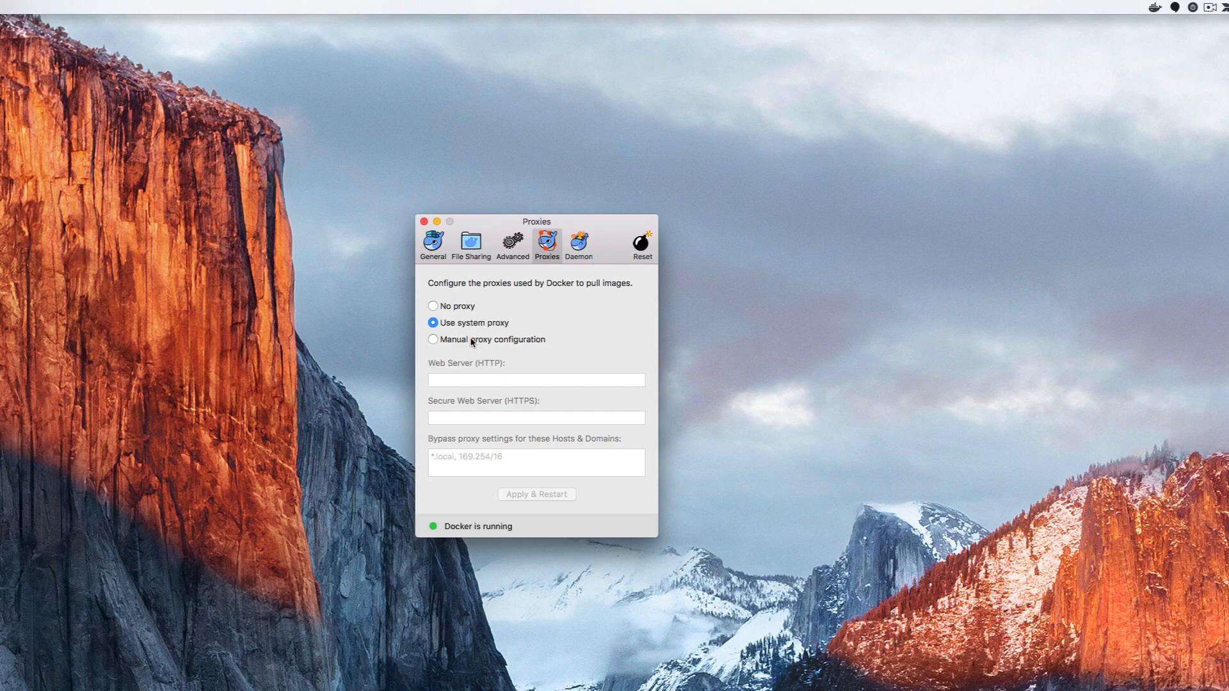
click(580, 243)
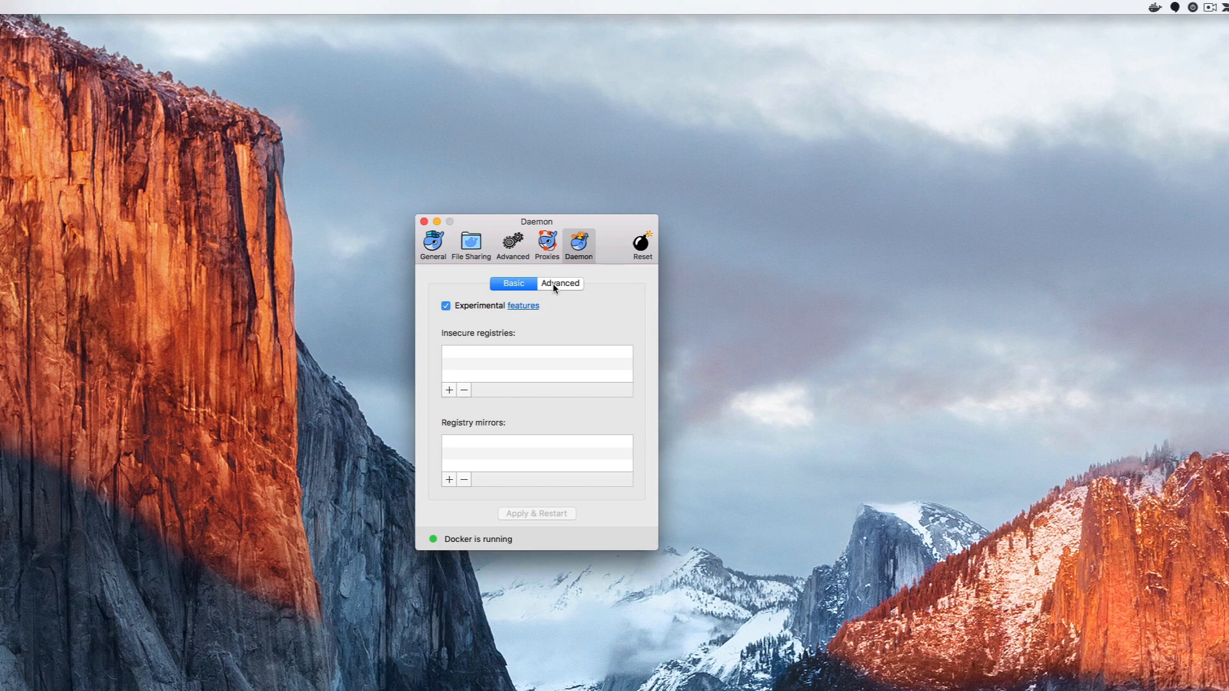
click(423, 221)
Launch Kitematic from Docker to reach its container list and recommended images.
click(1155, 8)
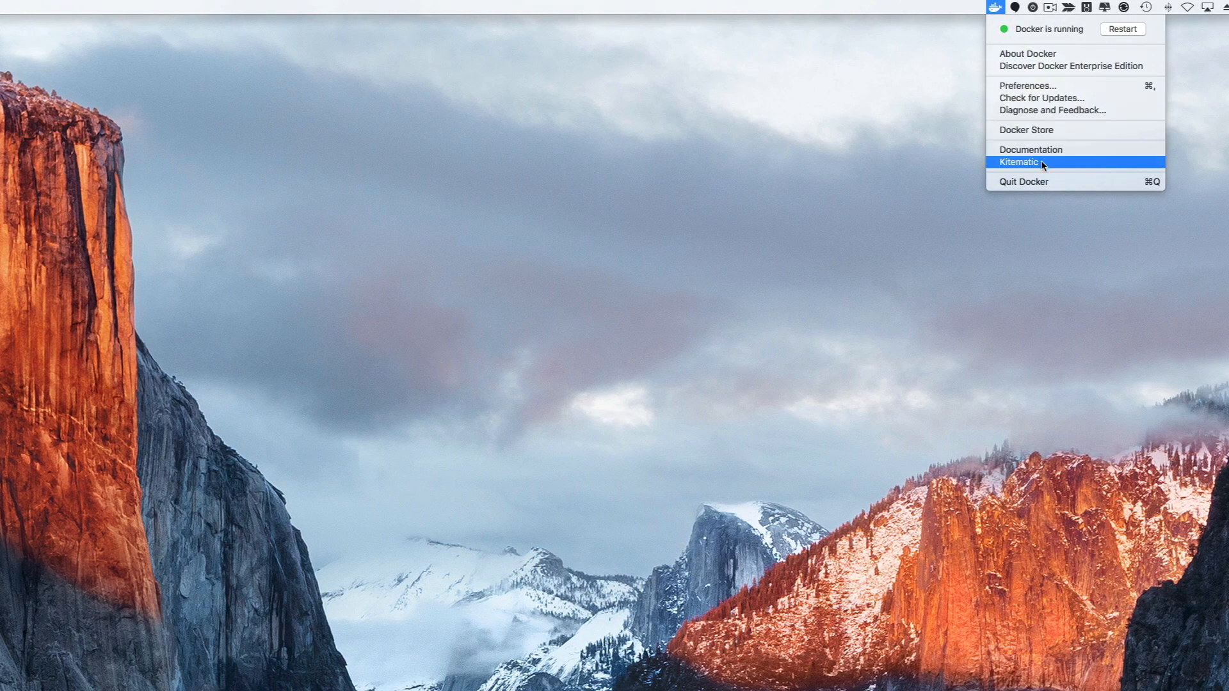
click(1042, 164)
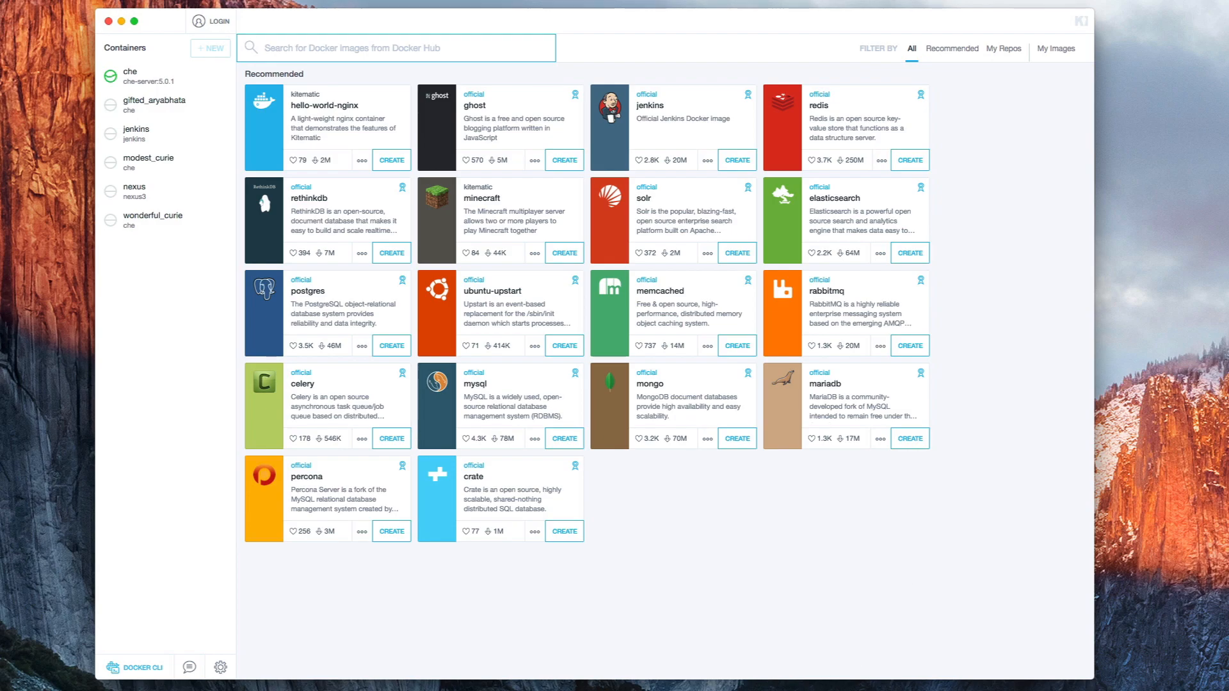
click(369, 328)
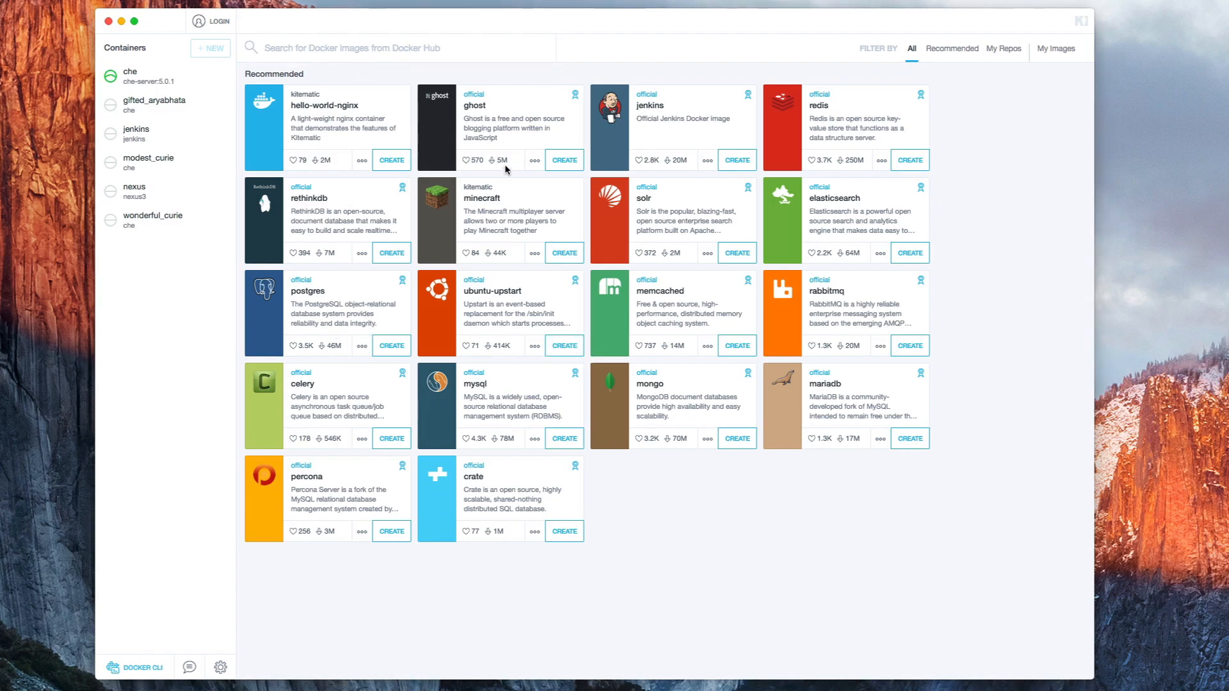
Run the command docker run hello-world in a terminal window.
drag(292, 151, 503, 214)
text(docker )
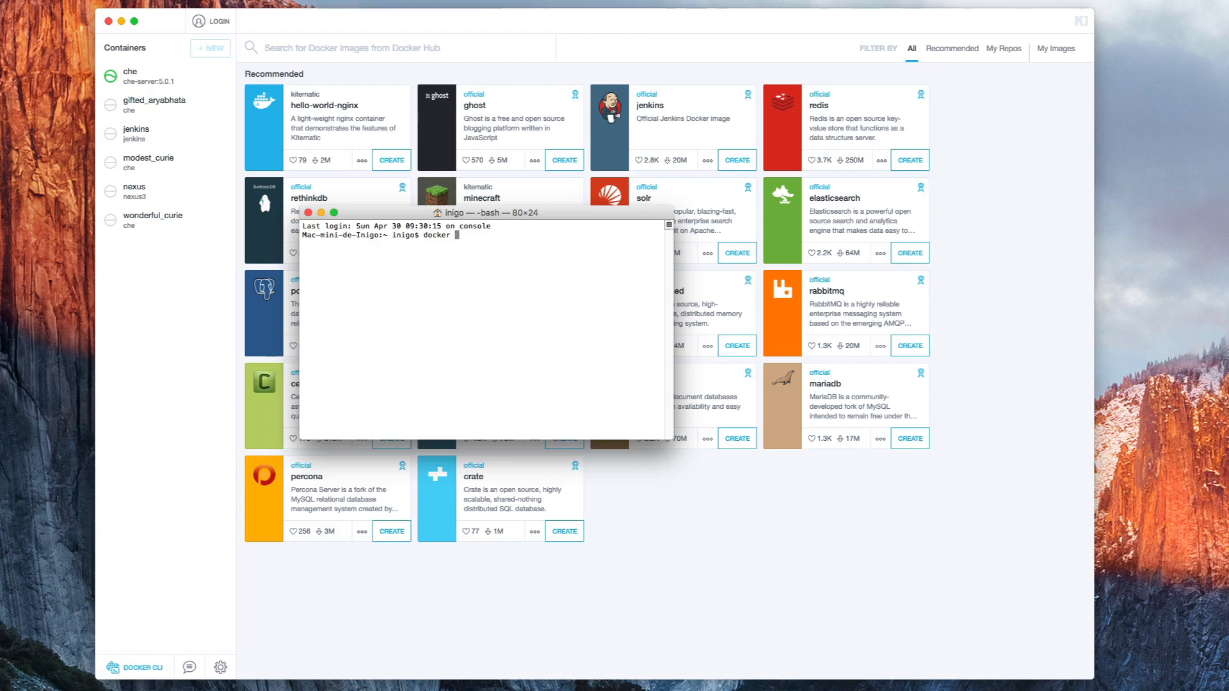
text(run hello-world)
key(Return)
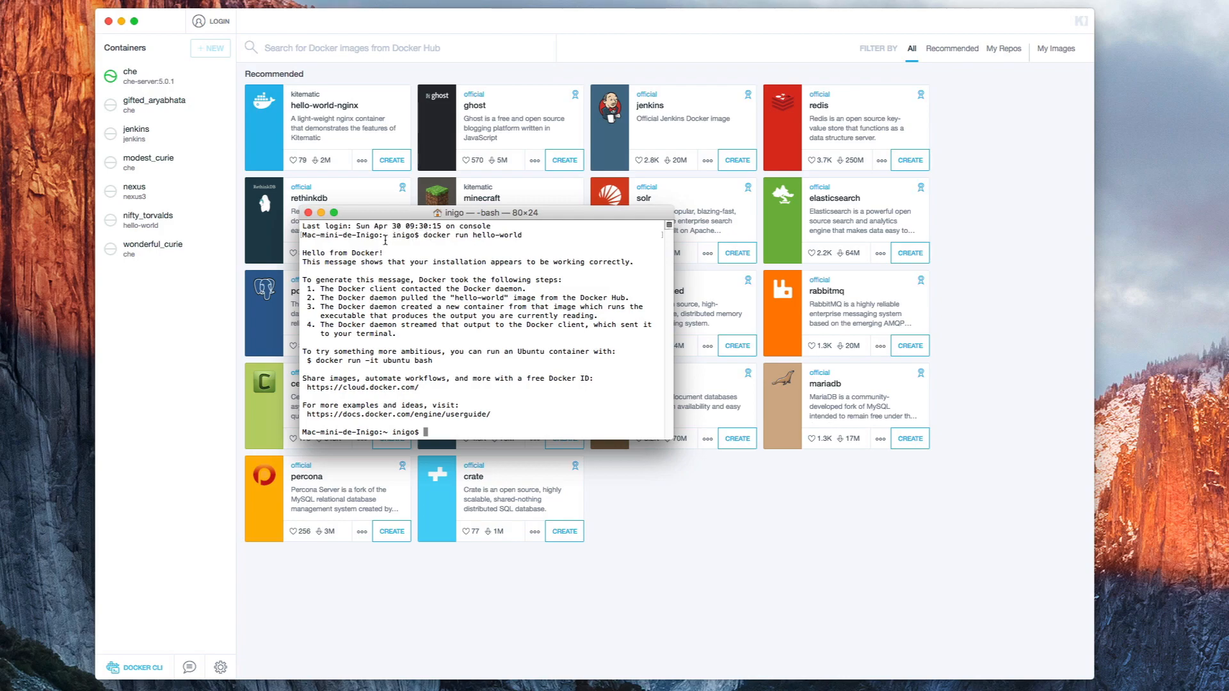
End the terminal session with exit and close its window.
text(exit)
key(Return)
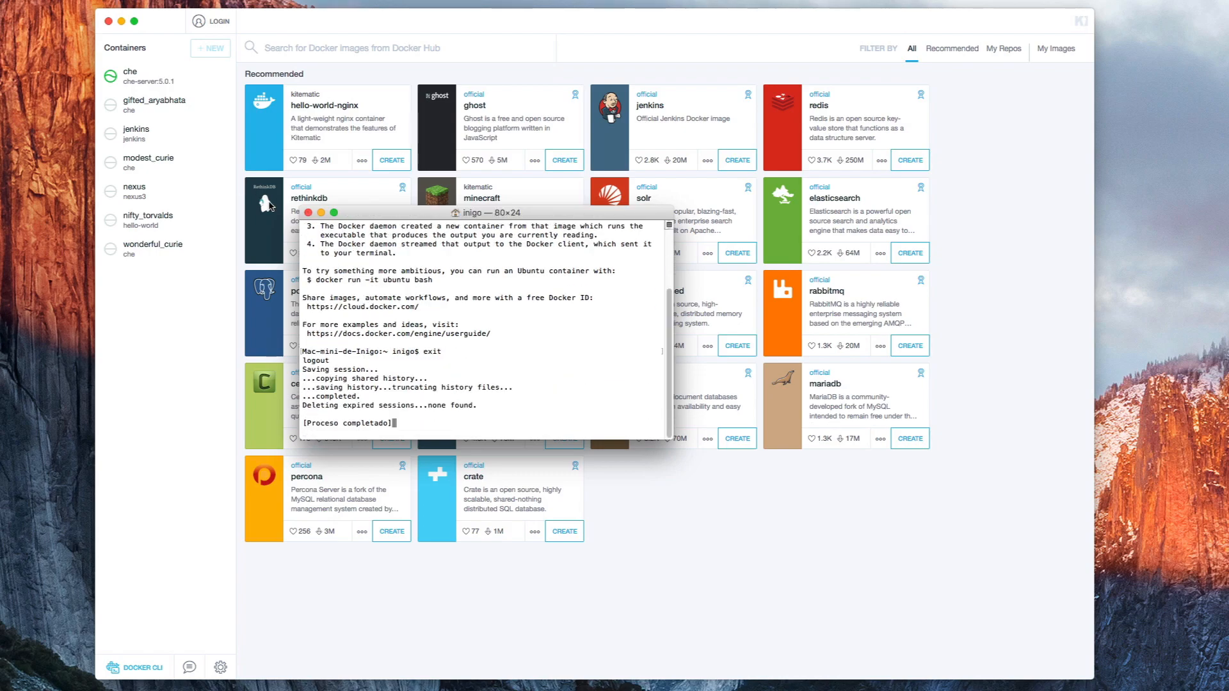
click(307, 212)
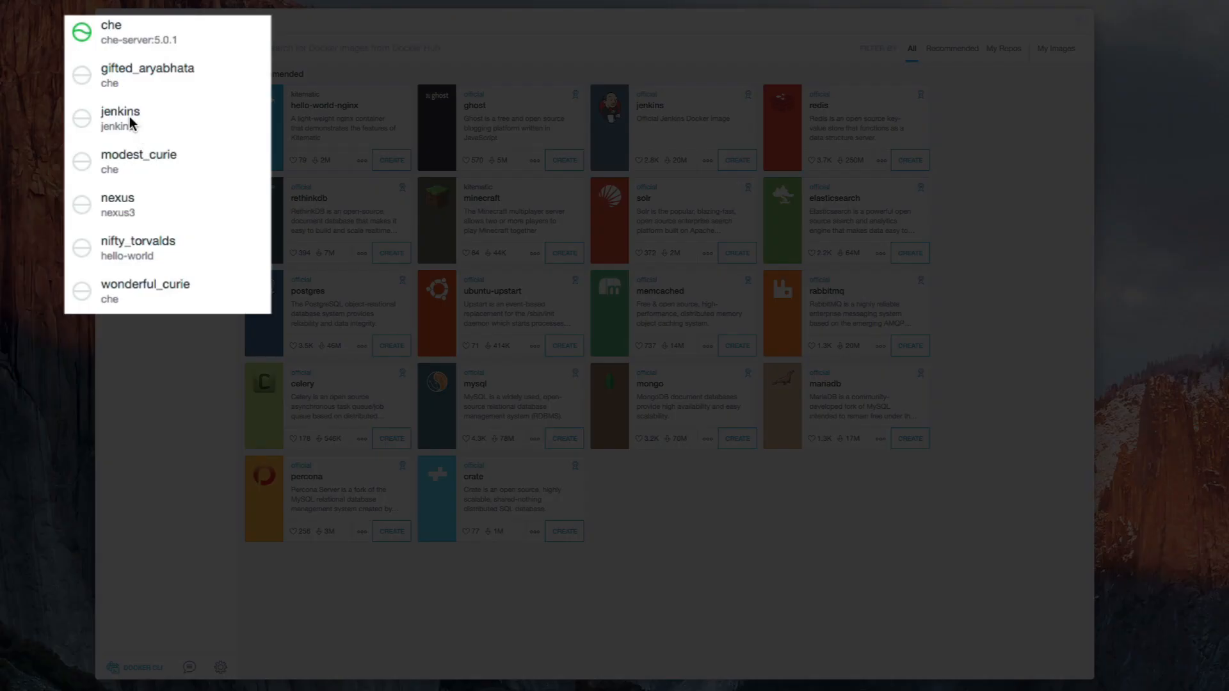
Delete the nifty_torvalds container based on the hello-world image in Kitematic.
mouse_move(132, 156)
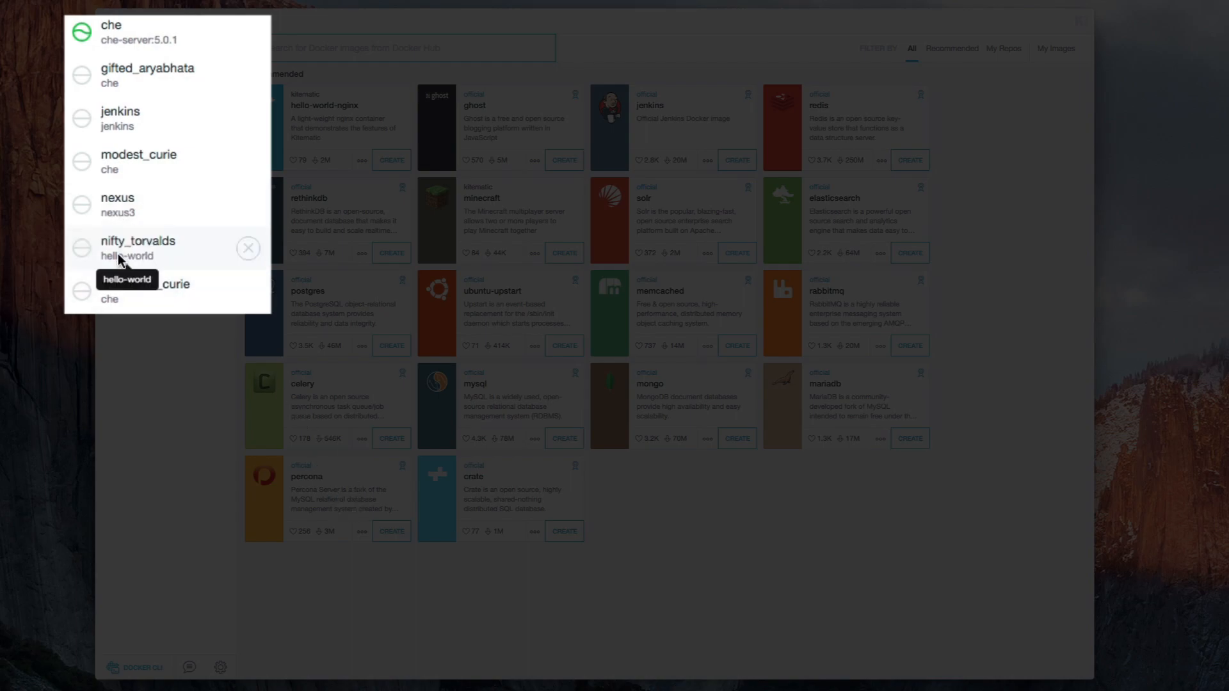
click(249, 248)
click(699, 187)
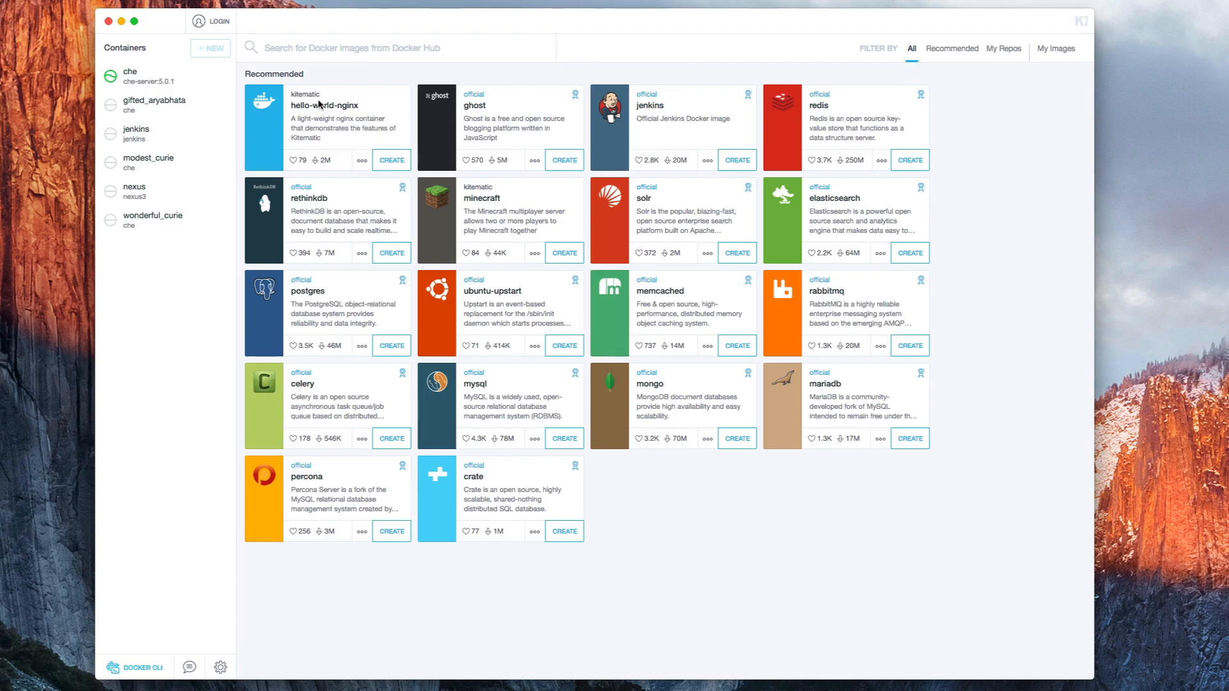
Create a container from the recommended kitematic hello-world-nginx image.
click(393, 162)
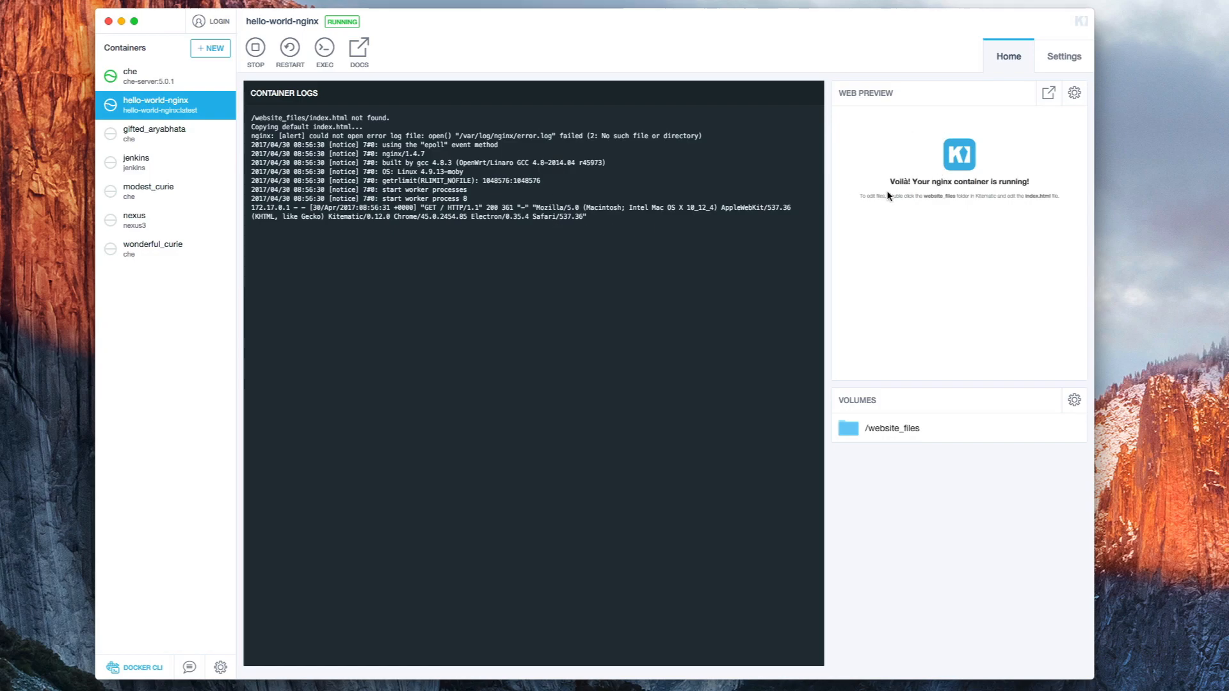
Compare the home views of the gifted_aryabhata and hello-world-nginx containers, and open the general settings of hello-world-nginx.
click(147, 132)
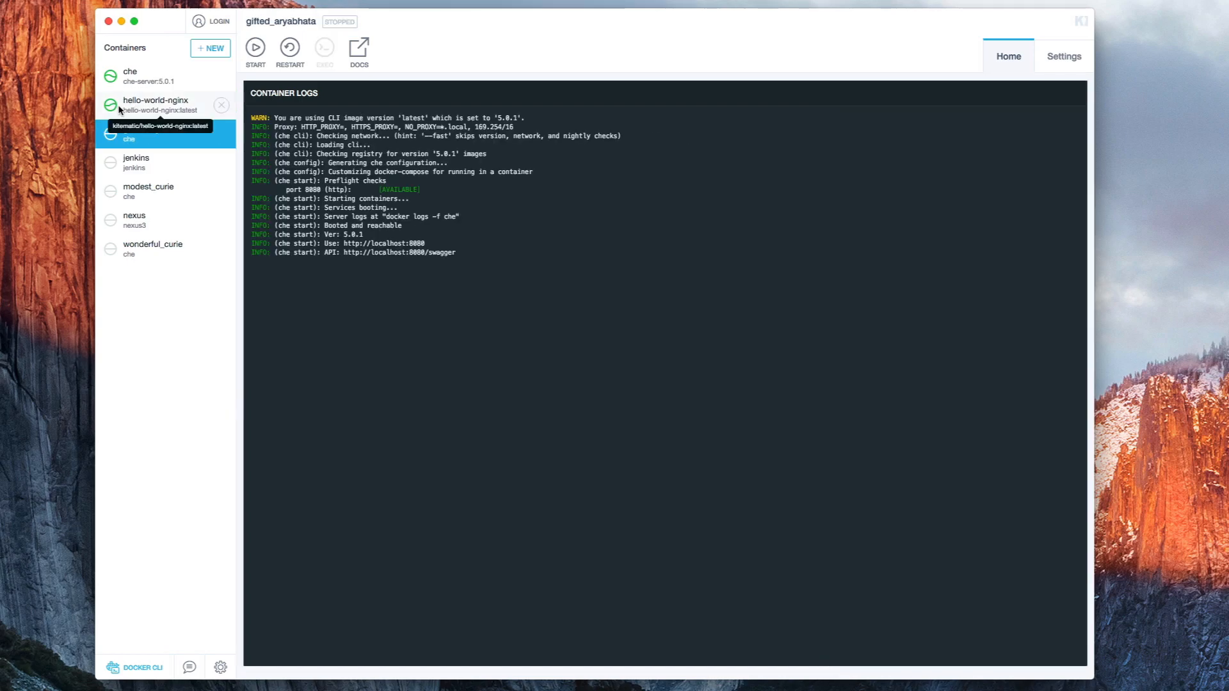
click(153, 107)
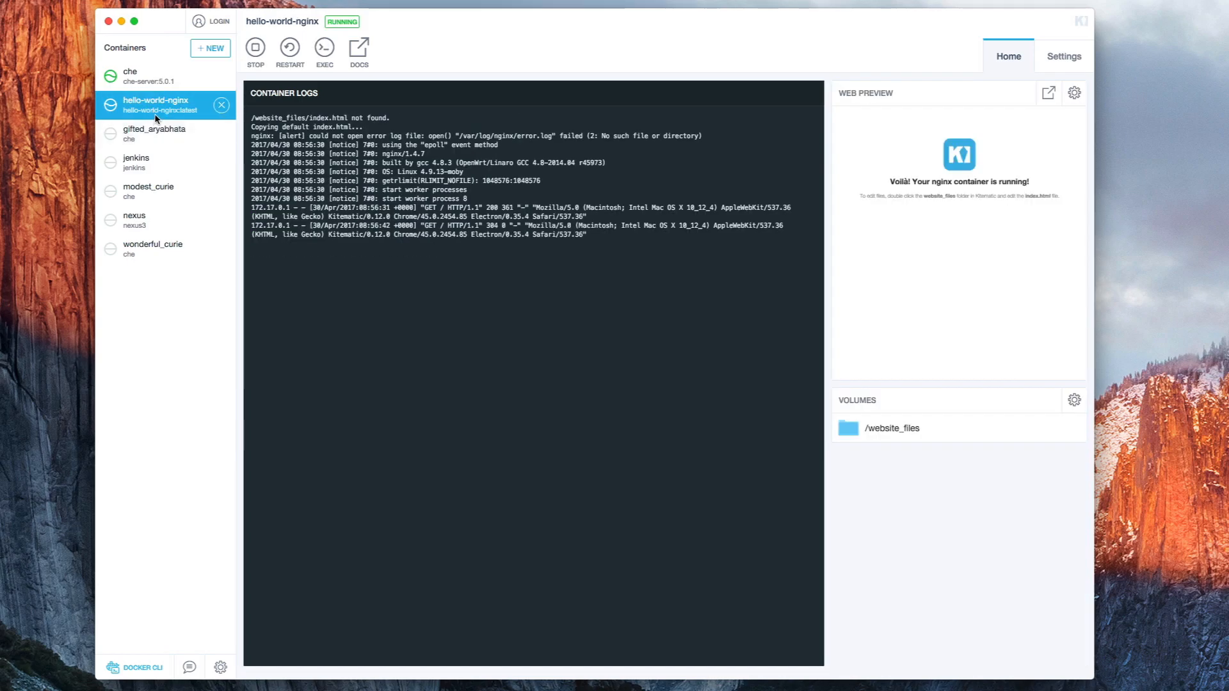
click(154, 134)
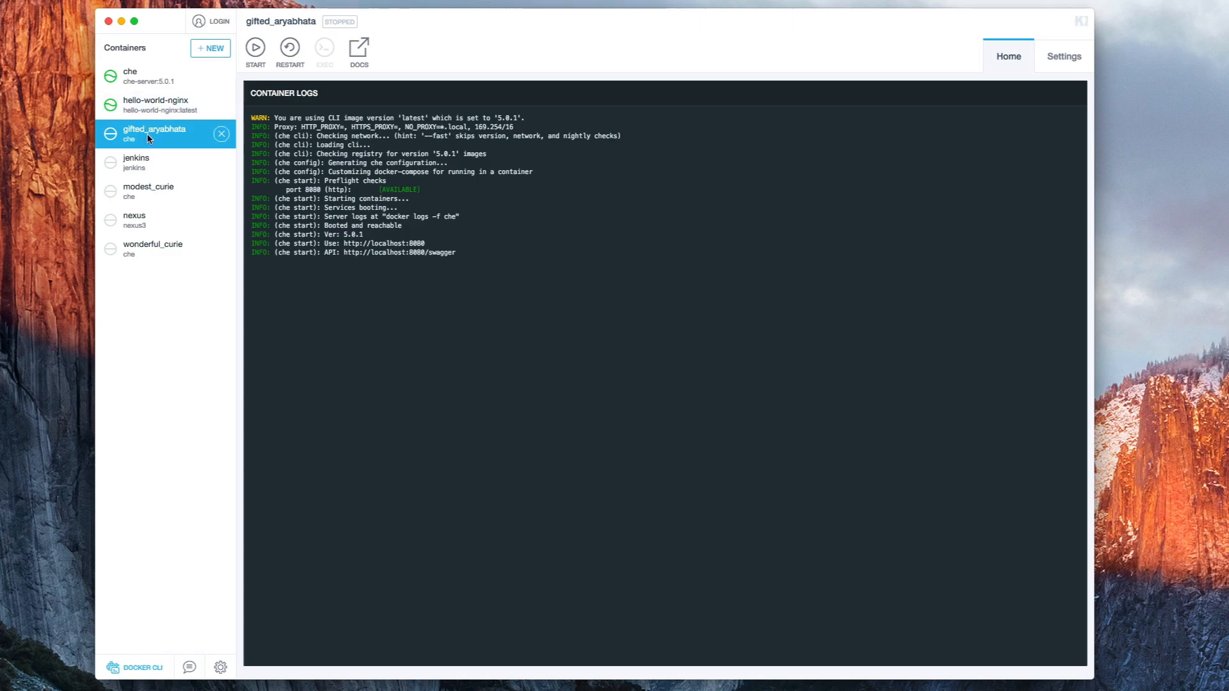
click(153, 108)
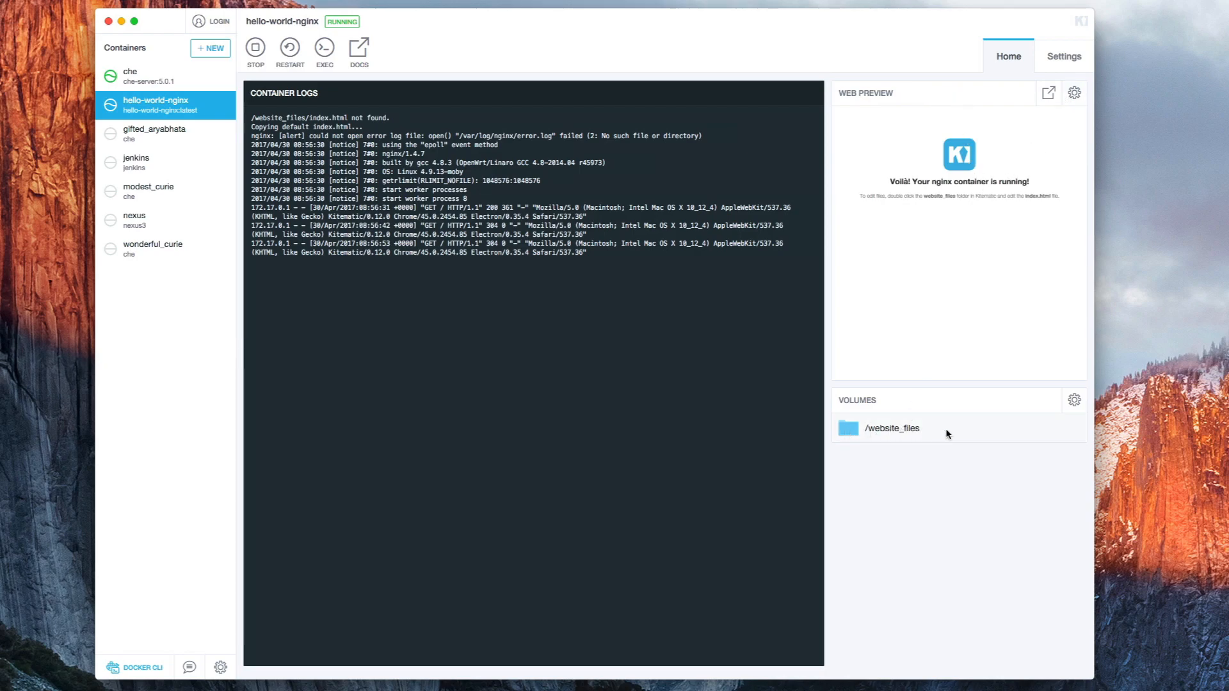
click(1064, 56)
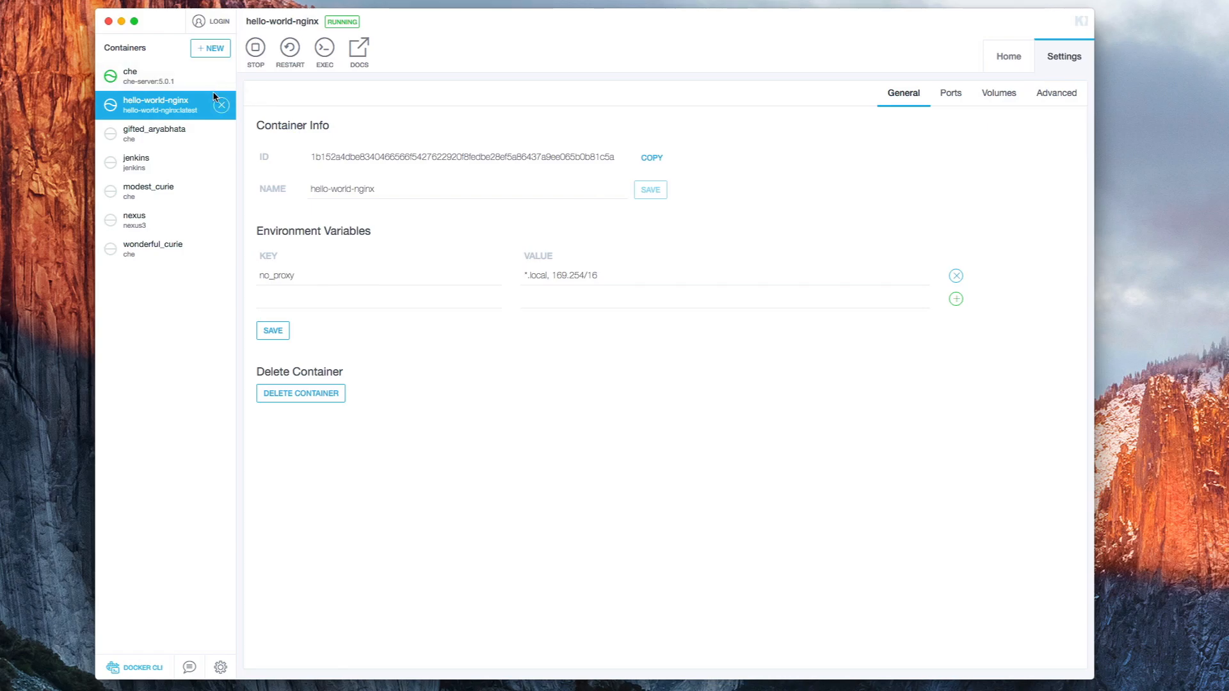
Review the ports, volumes and advanced settings of hello-world-nginx, check its logs on the home view, and return to its settings.
click(944, 97)
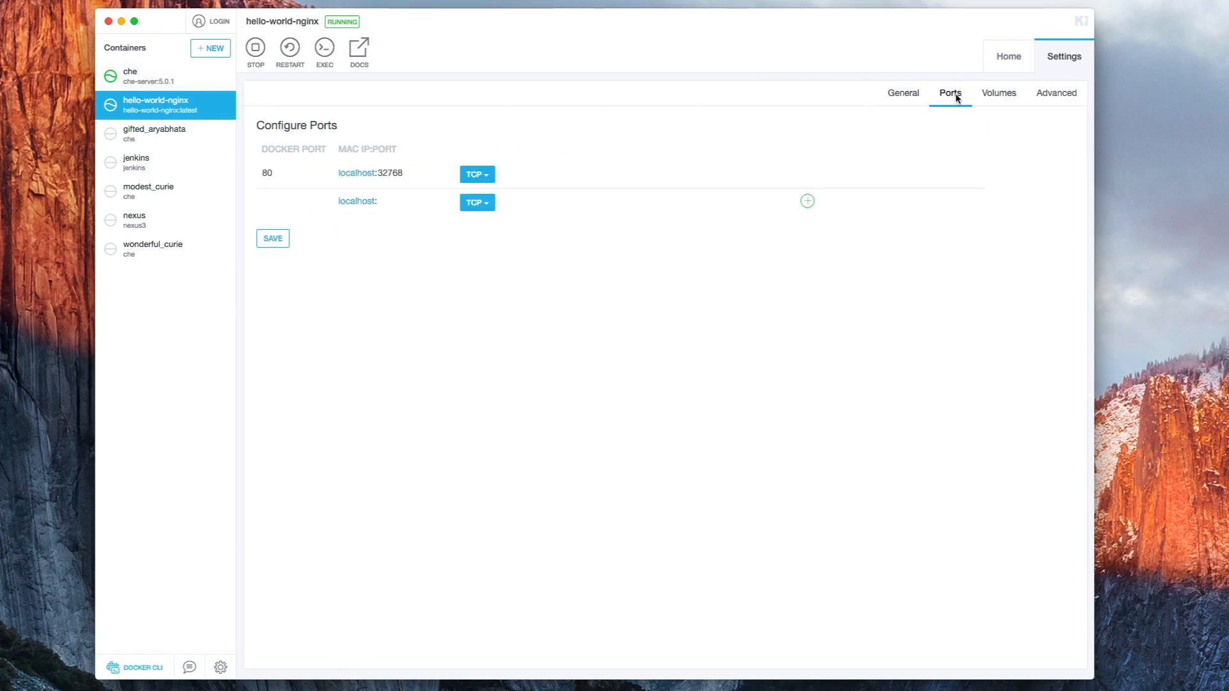
click(999, 95)
click(1057, 94)
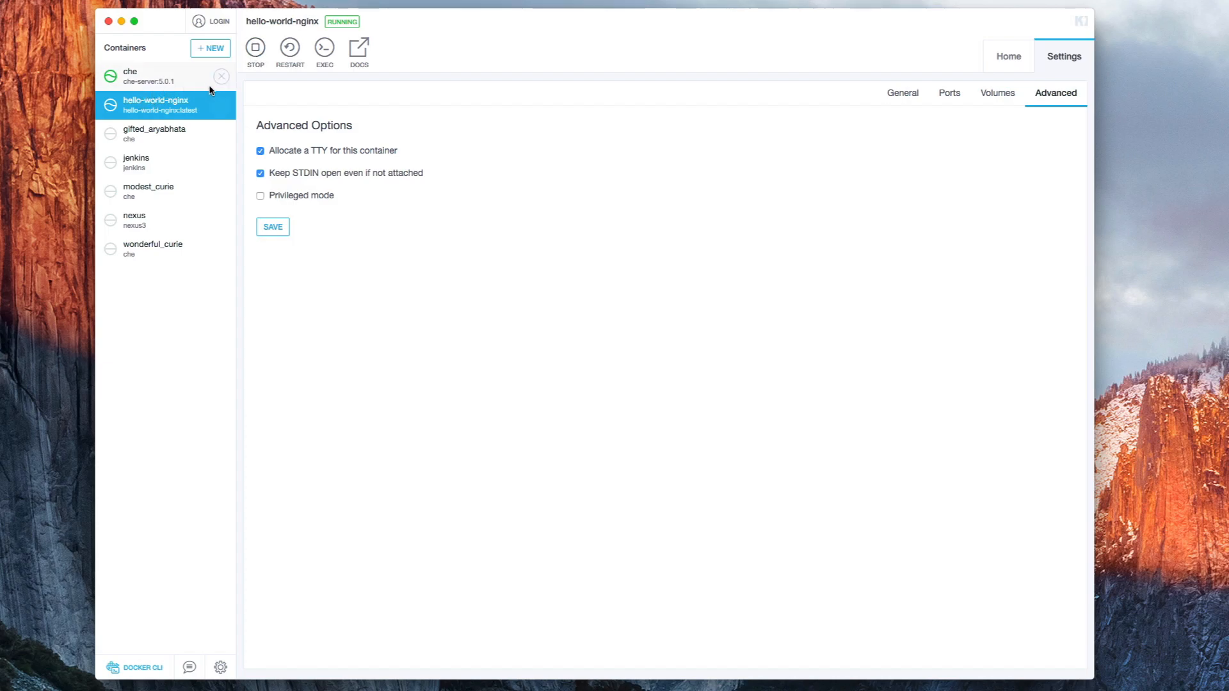
click(1006, 62)
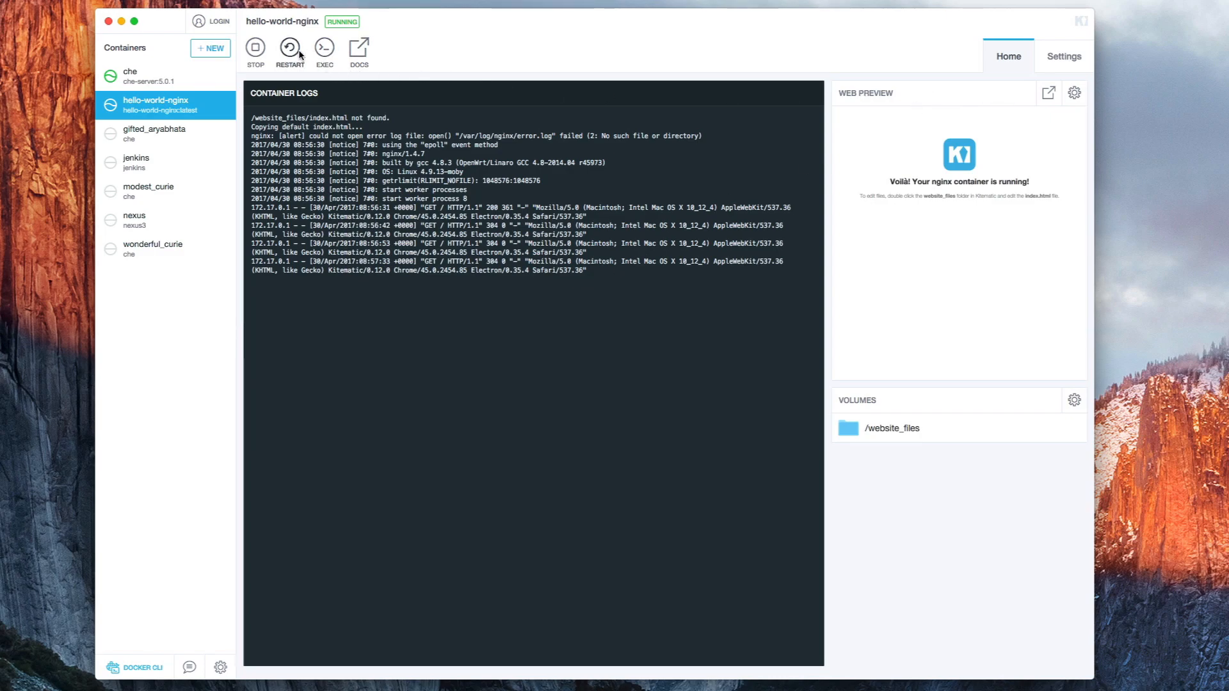
click(1082, 58)
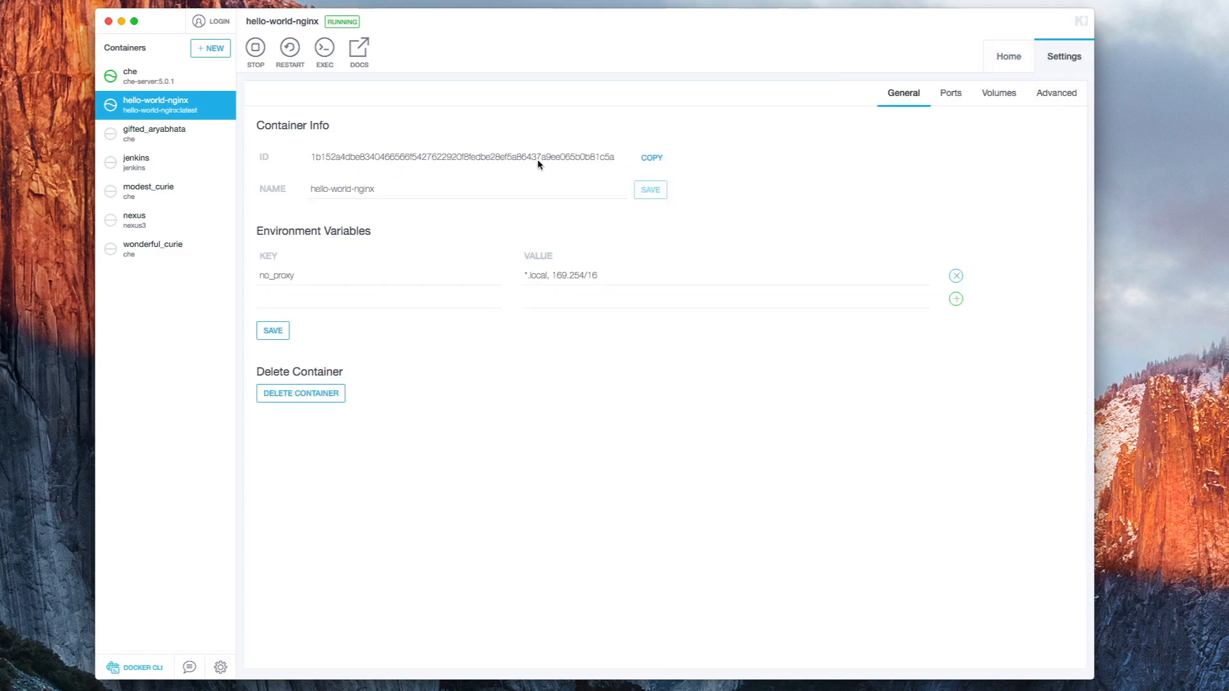
Look up the Mac port mapped to hello-world-nginx's Docker port 80 and open localhost:32768 in the web browser.
click(951, 94)
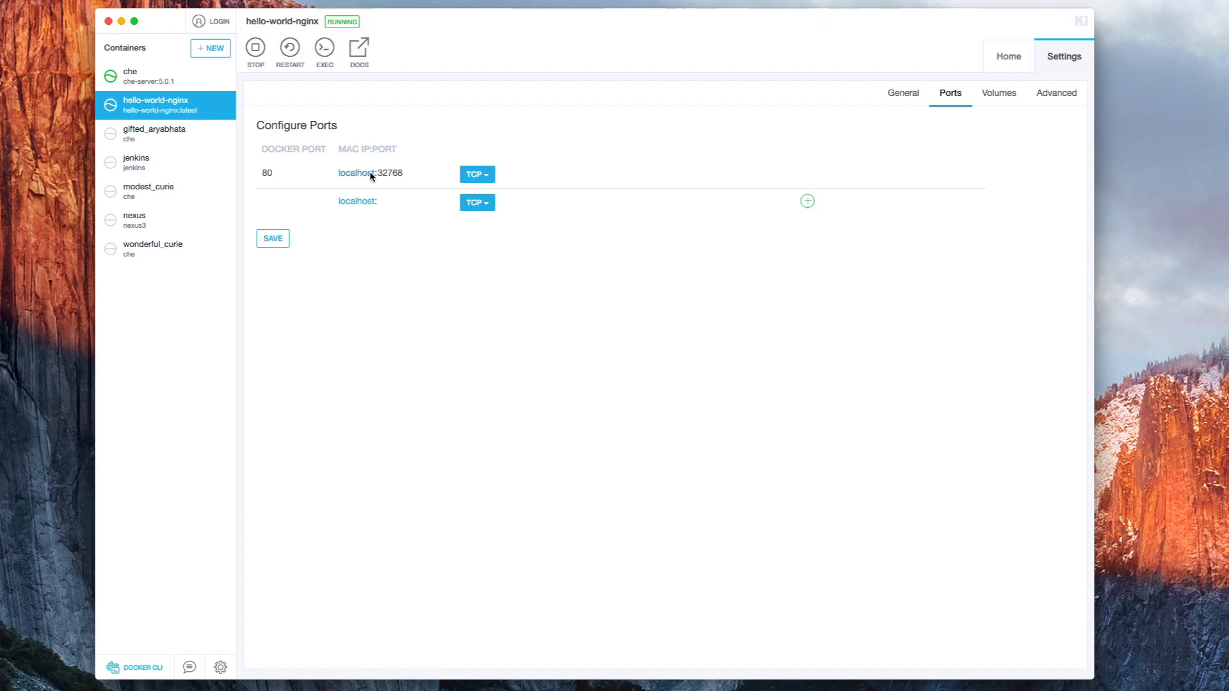
double_click(391, 172)
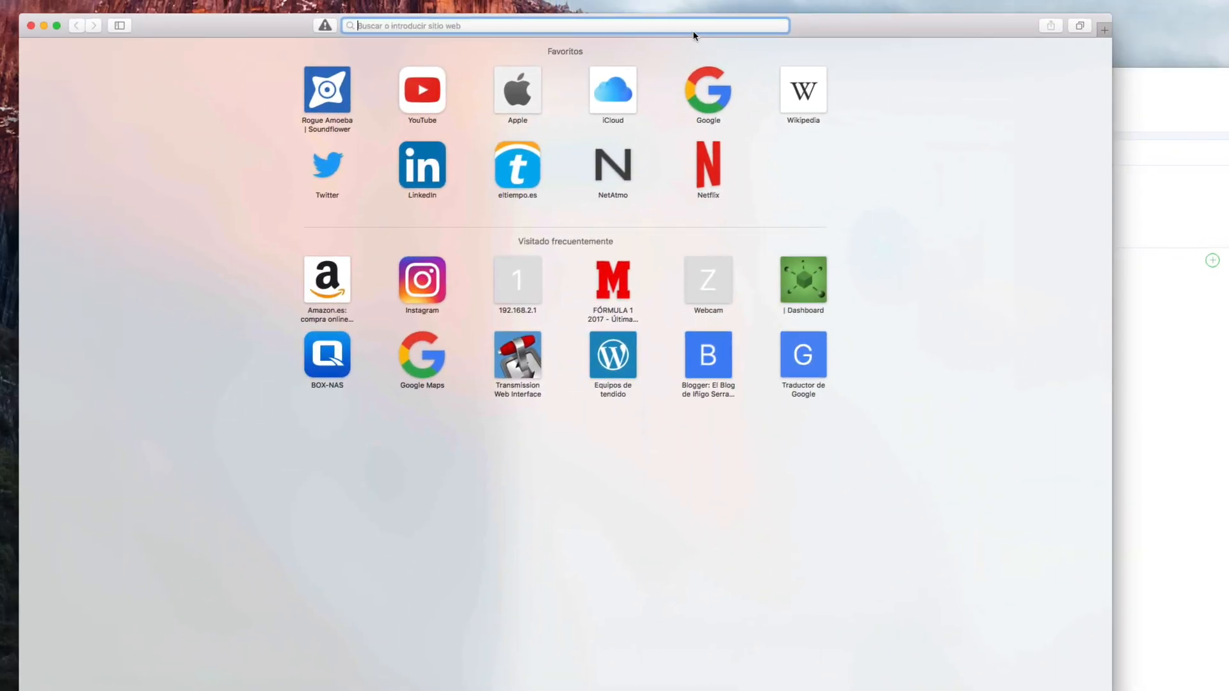
text(localhost)
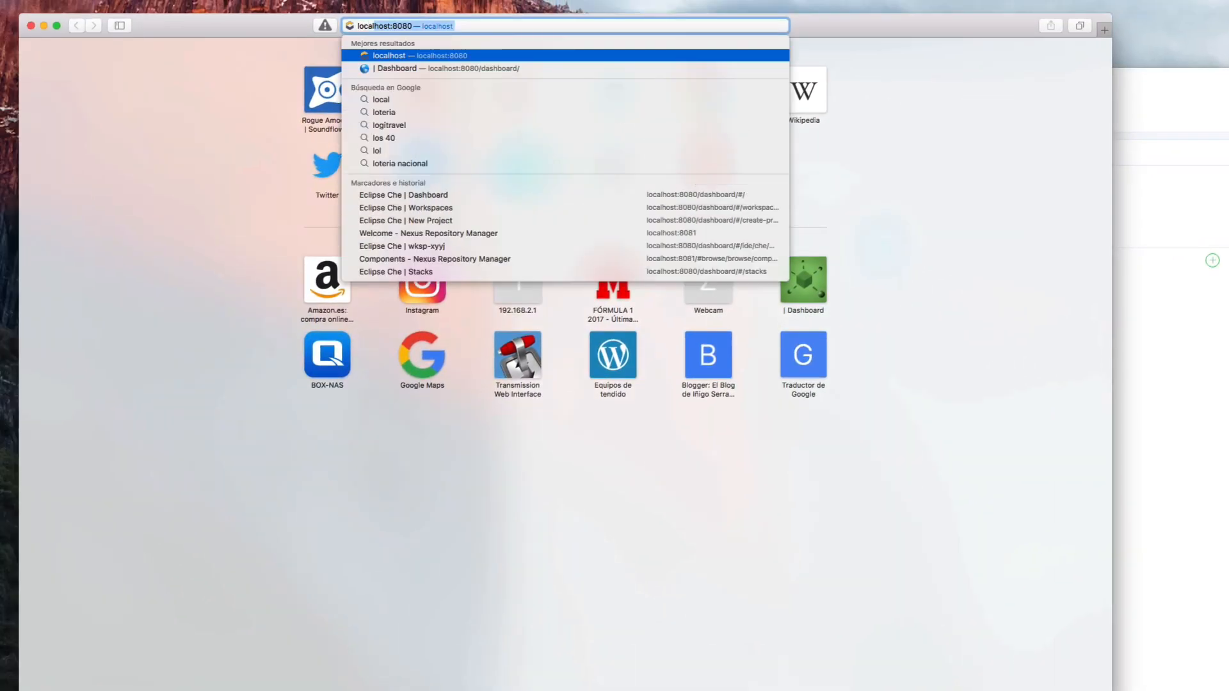
text(:)
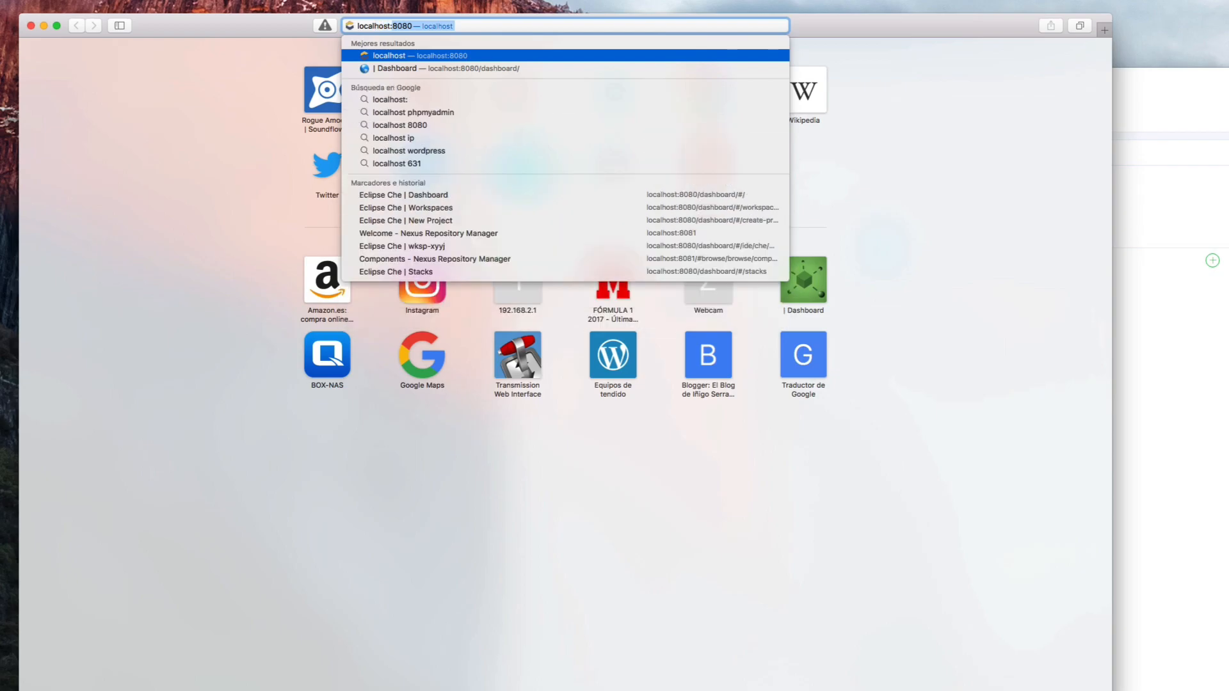
text(8080)
key(Return)
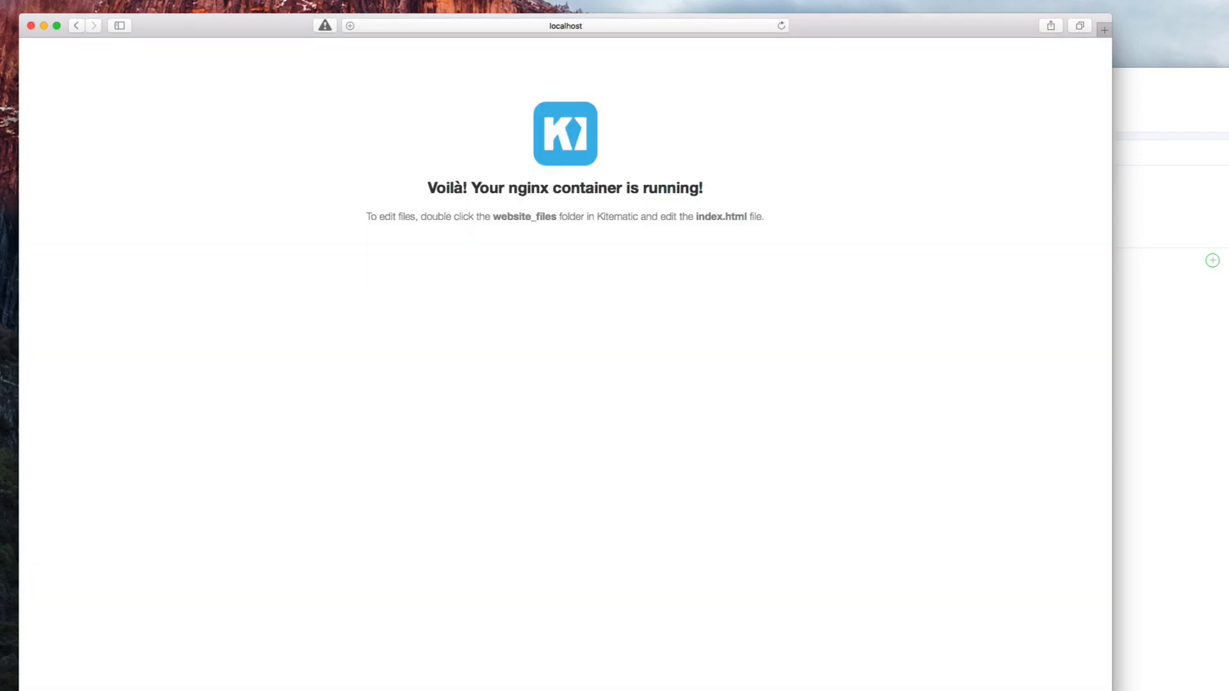
Move the browser aside to reveal Kitematic, show the page's full address, and close the browser window.
drag(278, 22, 988, 198)
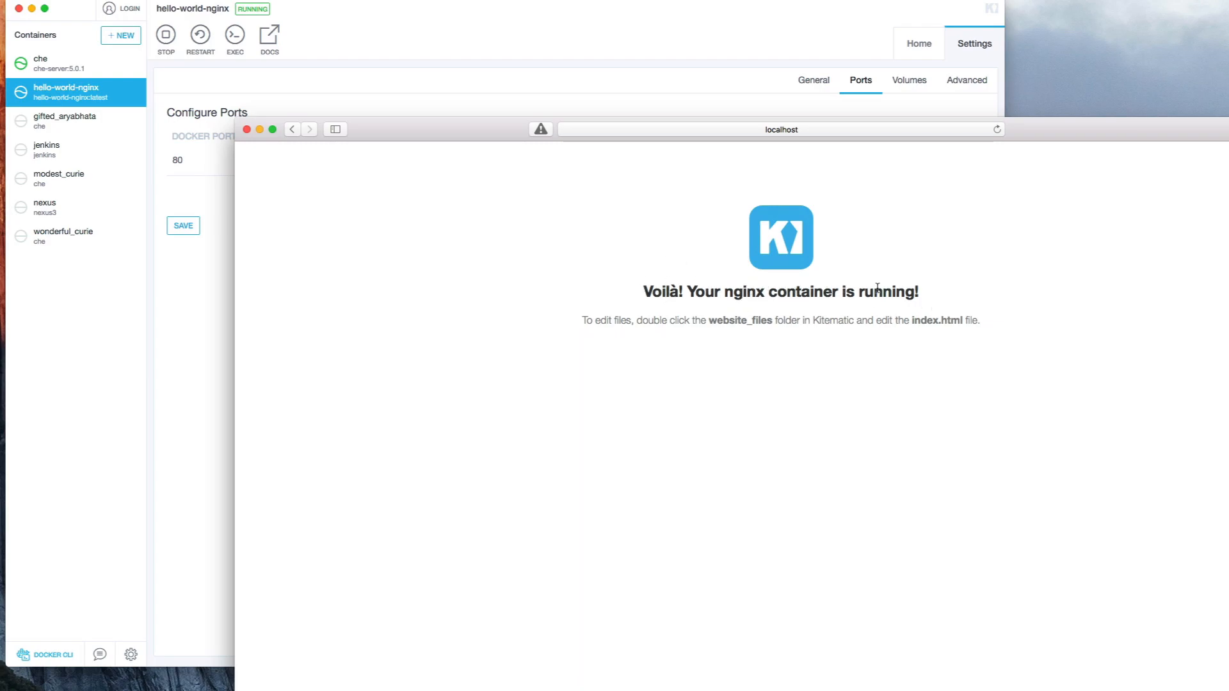
click(811, 131)
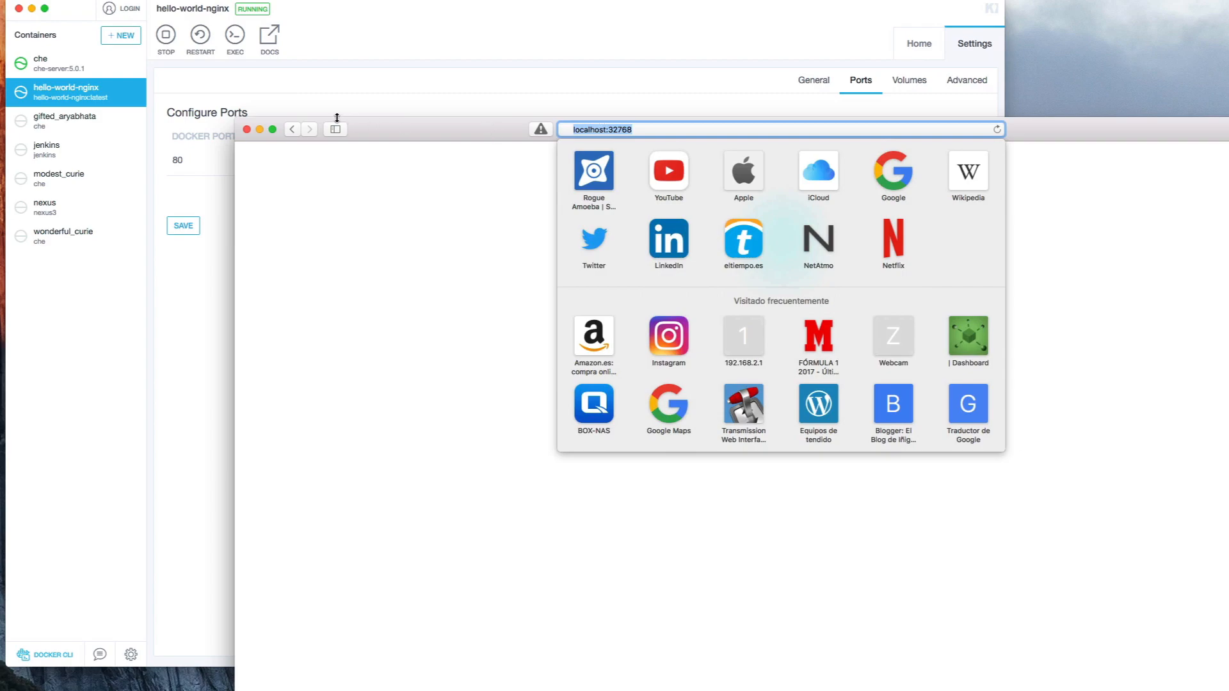
click(247, 130)
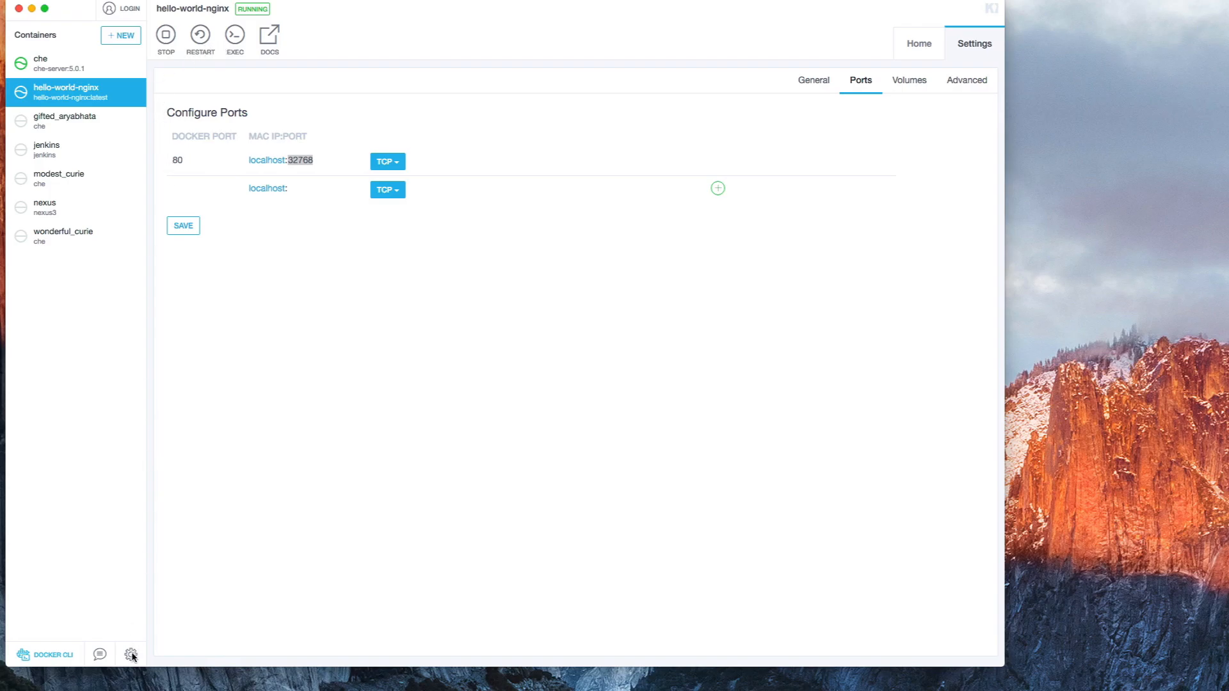
Launch the Docker CLI terminal from Kitematic, leave both nested shells with exit, and close the terminal window.
click(61, 658)
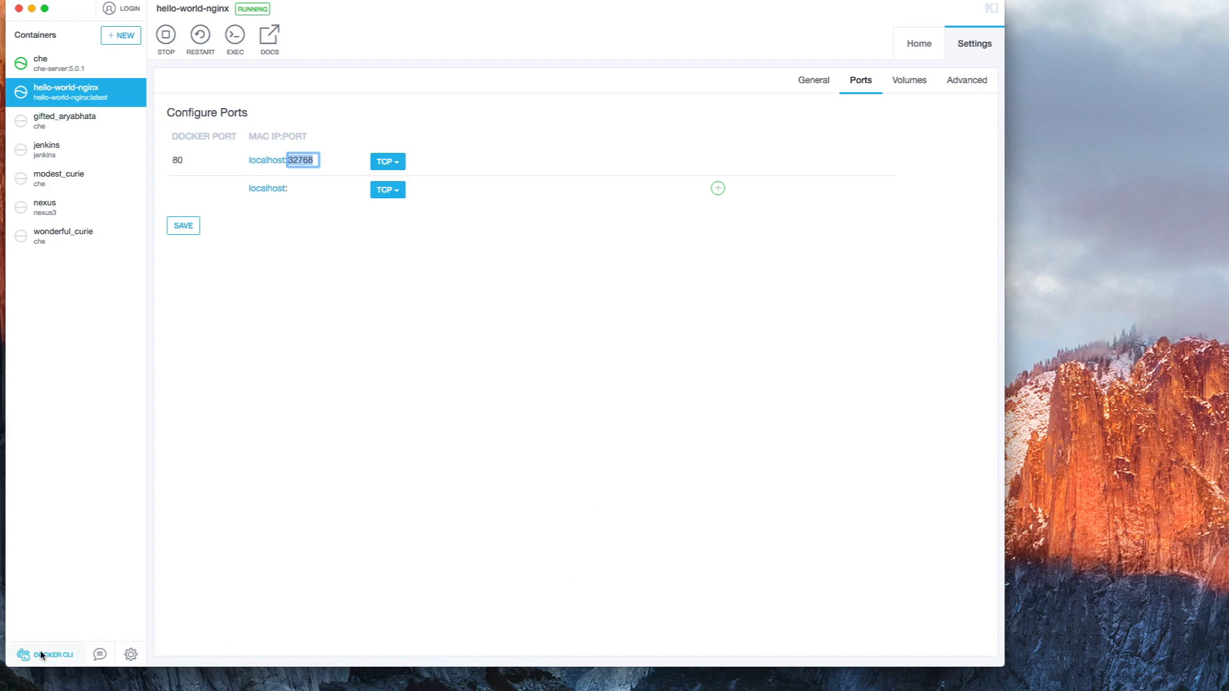
click(55, 657)
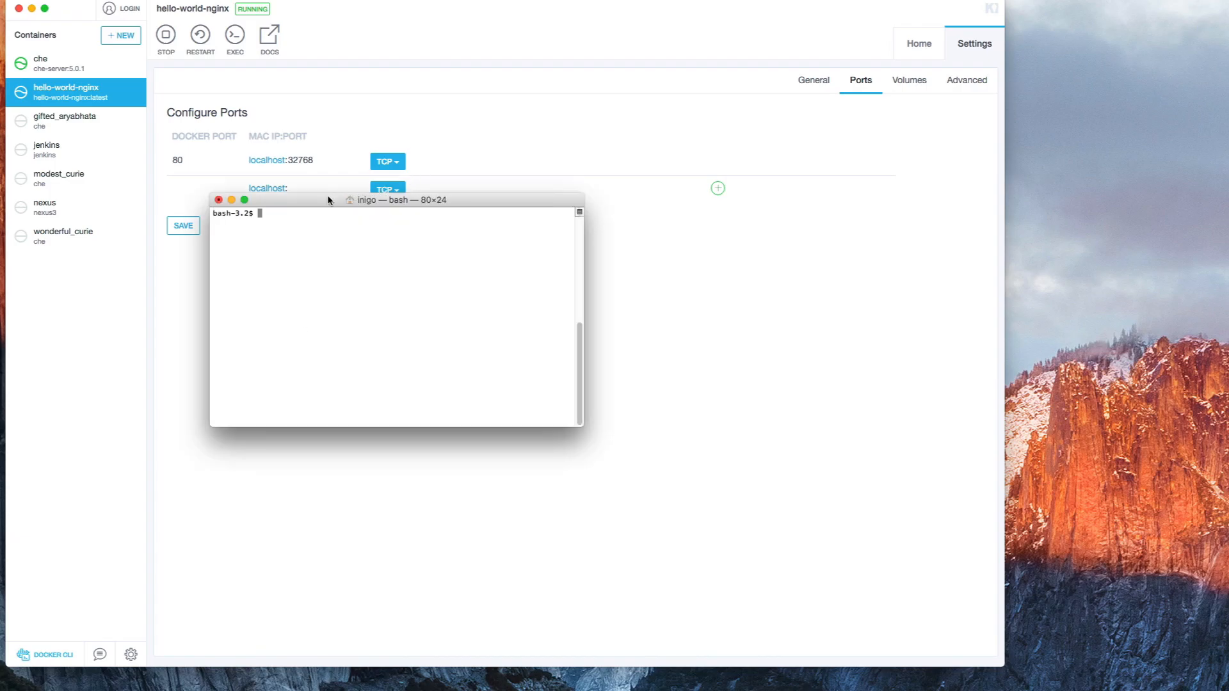
text(exit)
key(Return)
text(exit)
key(Return)
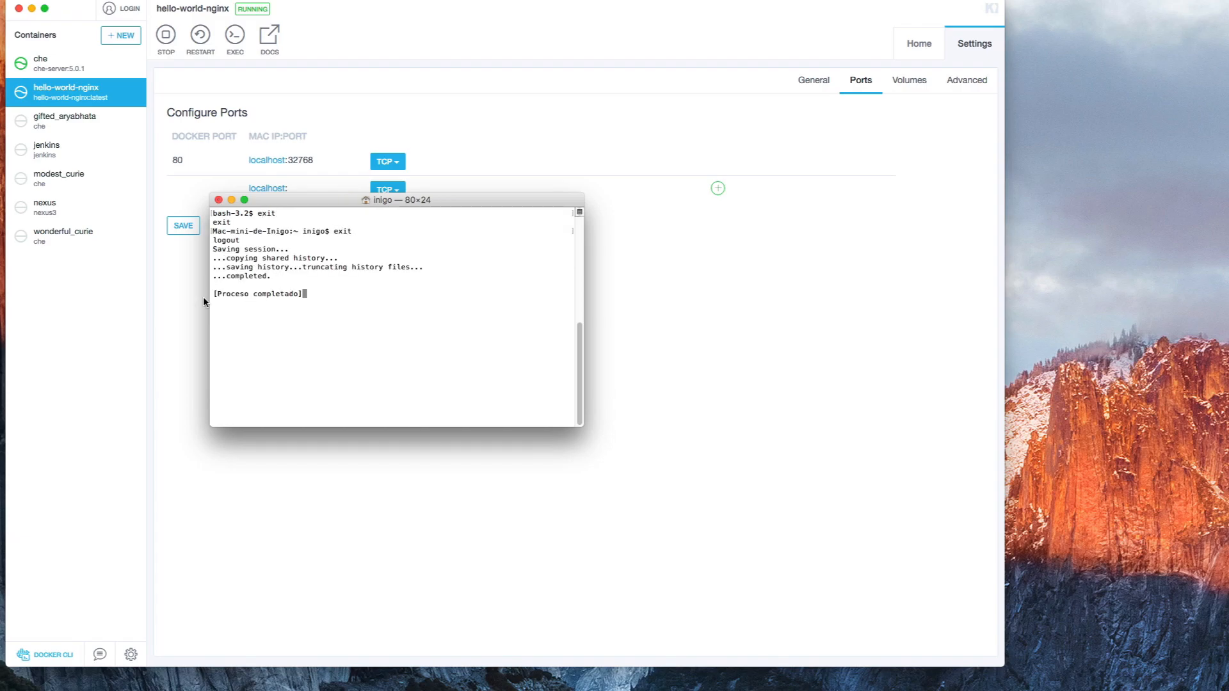
click(218, 199)
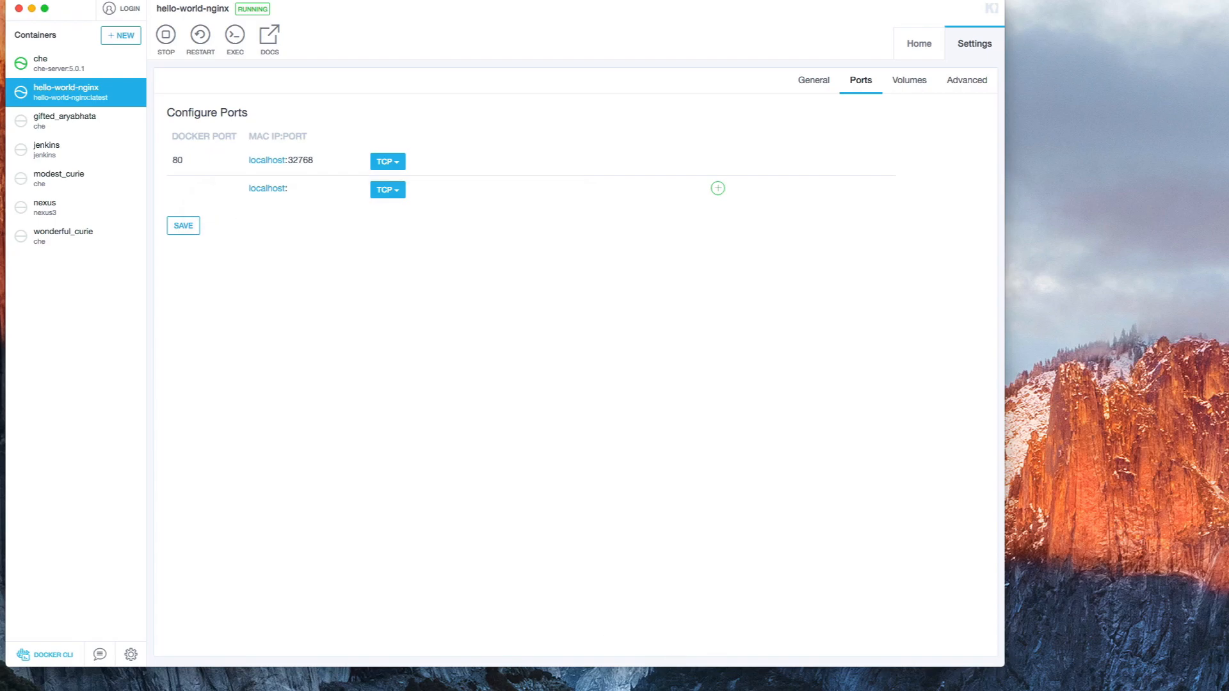
List the running containers with docker ps in a new terminal window, widening it to fit the table columns.
key(super+n)
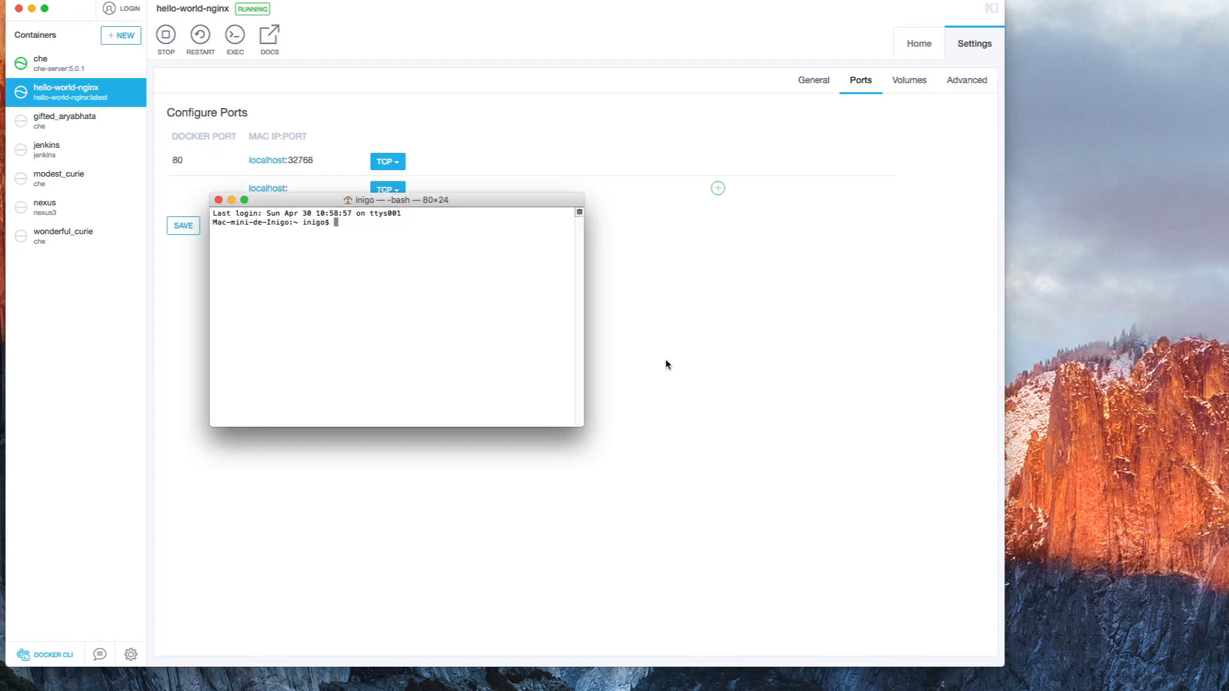
text(ocker ps)
key(Return)
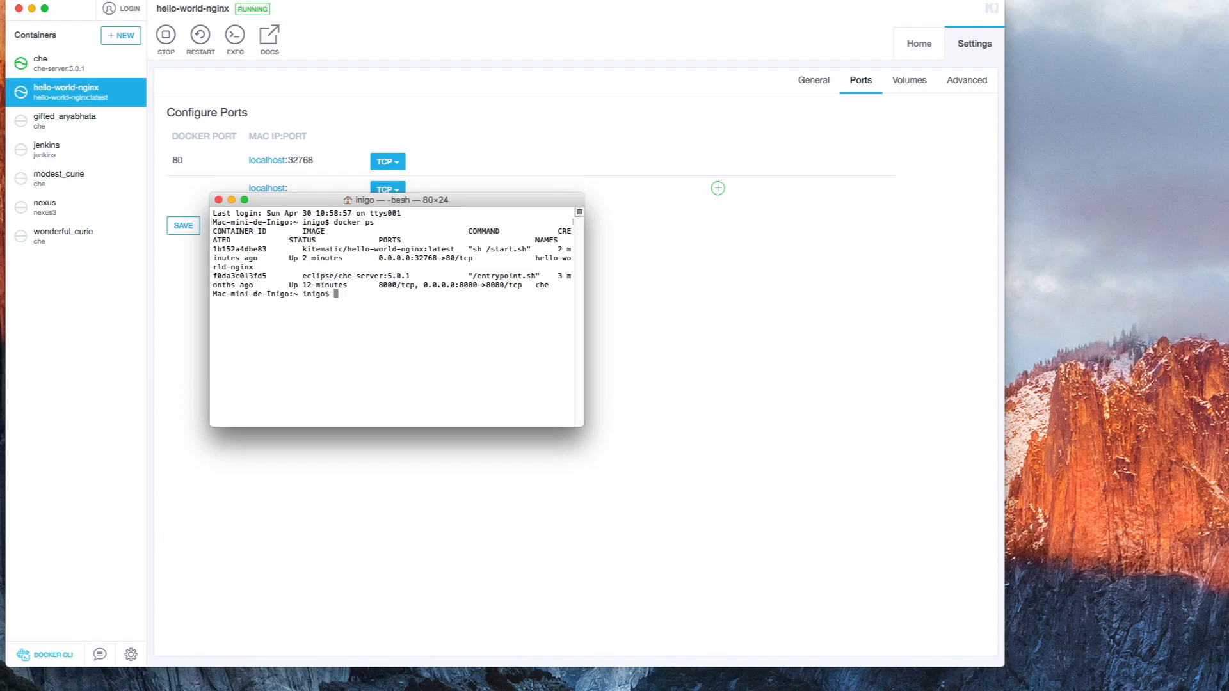
drag(582, 296, 942, 289)
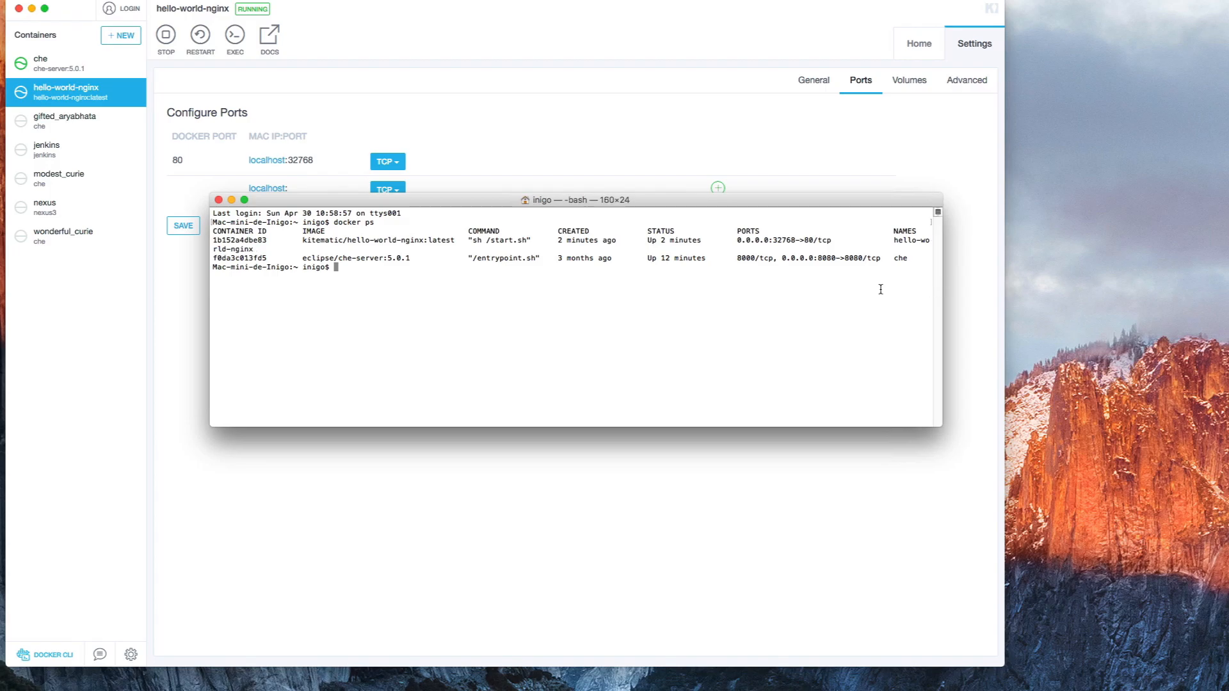
Log out of the terminal with exit and close its window.
text(exit)
key(Return)
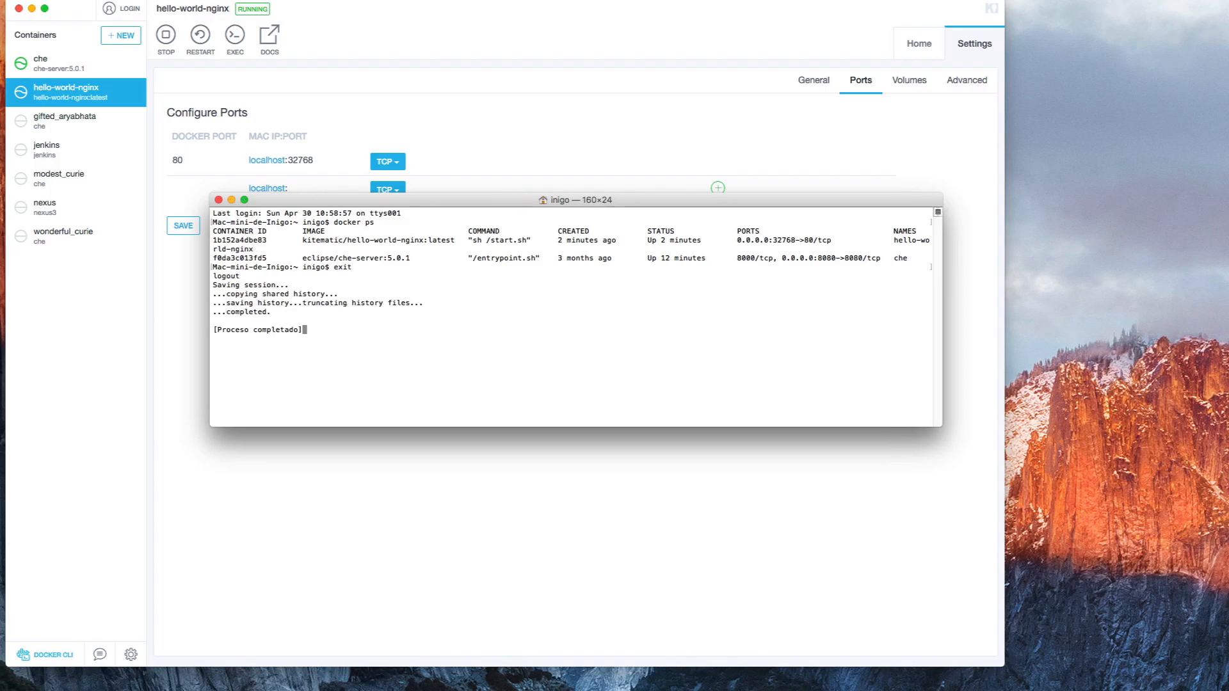
click(219, 200)
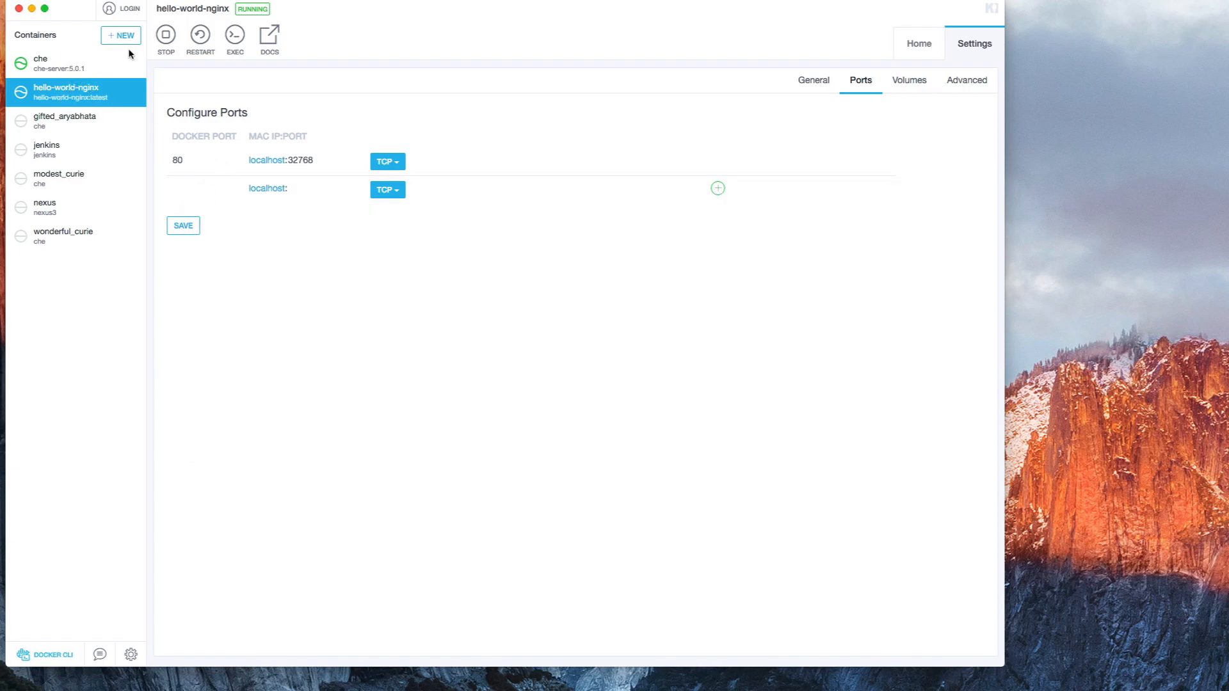
Stop the hello-world-nginx container and remove it from Kitematic.
click(165, 36)
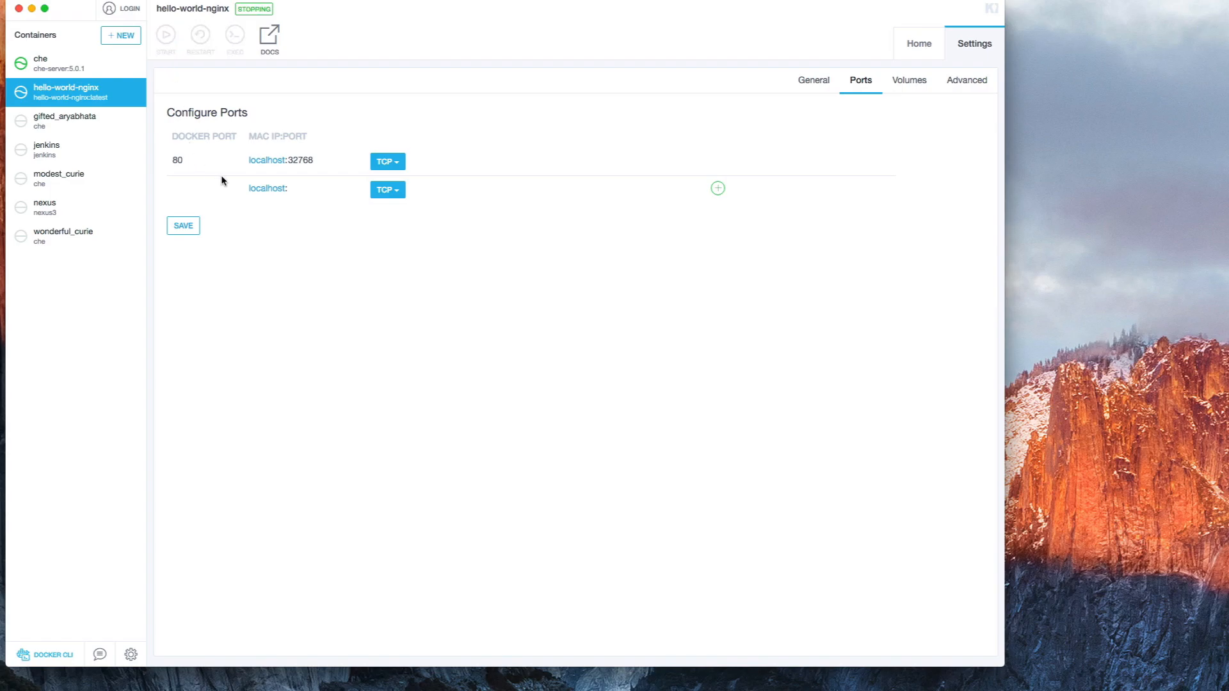
click(54, 125)
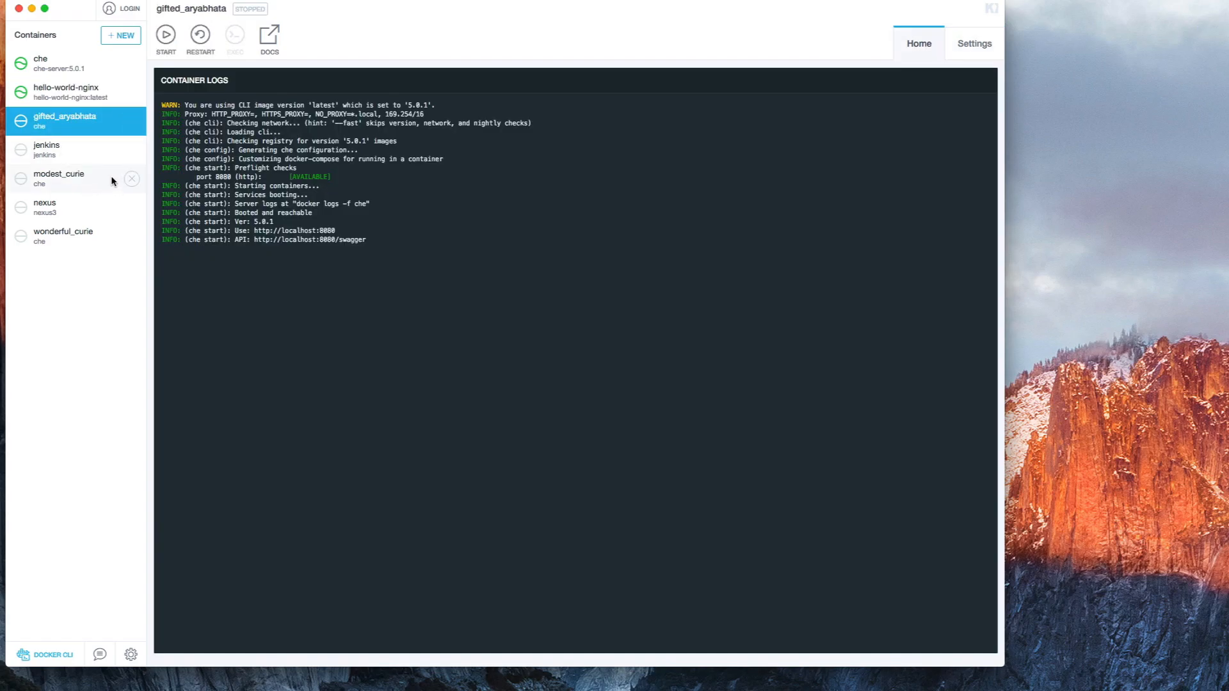
click(74, 95)
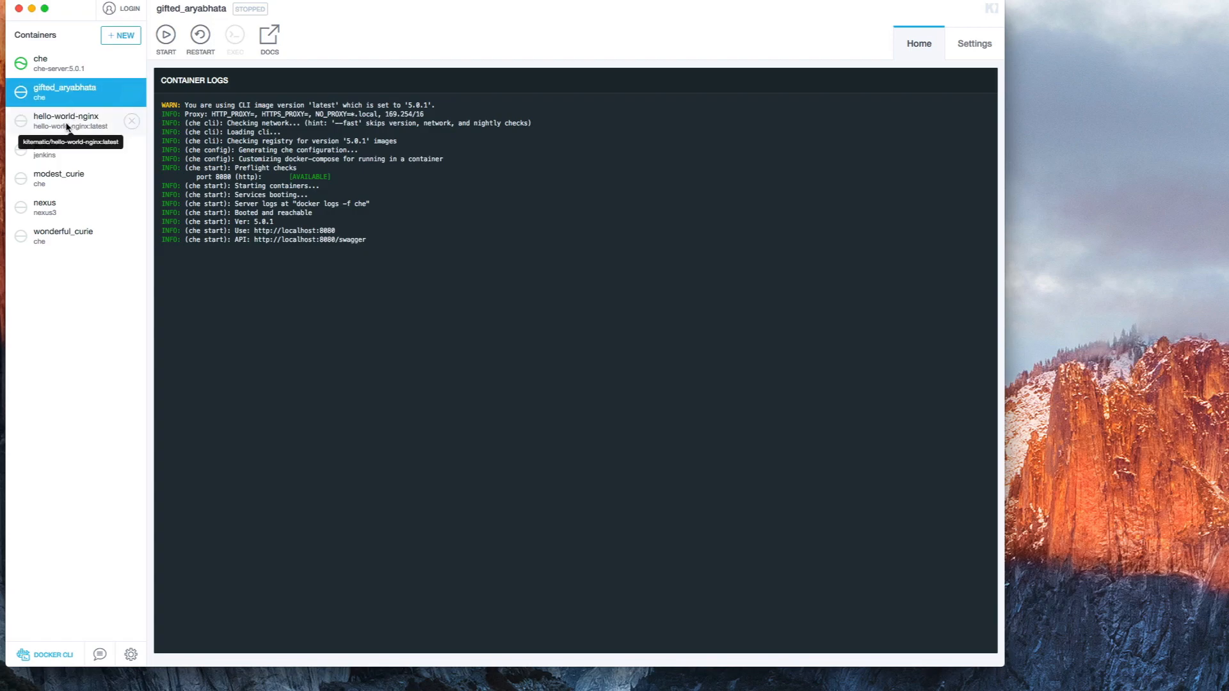
click(131, 121)
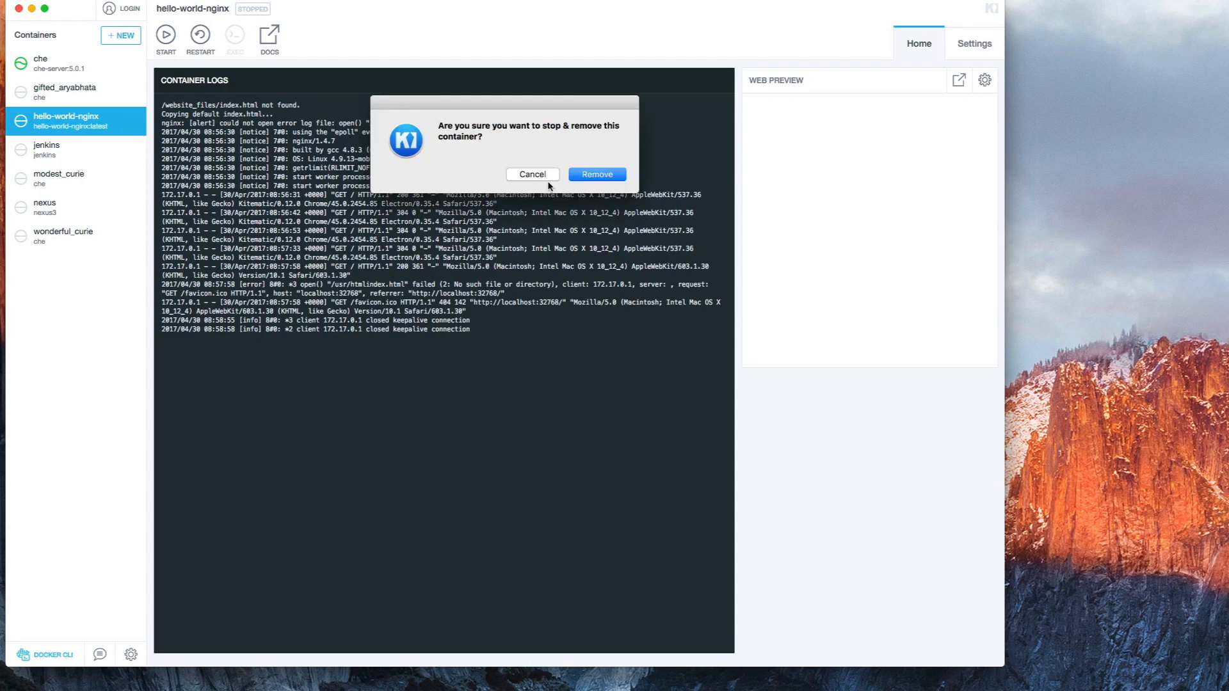
click(608, 182)
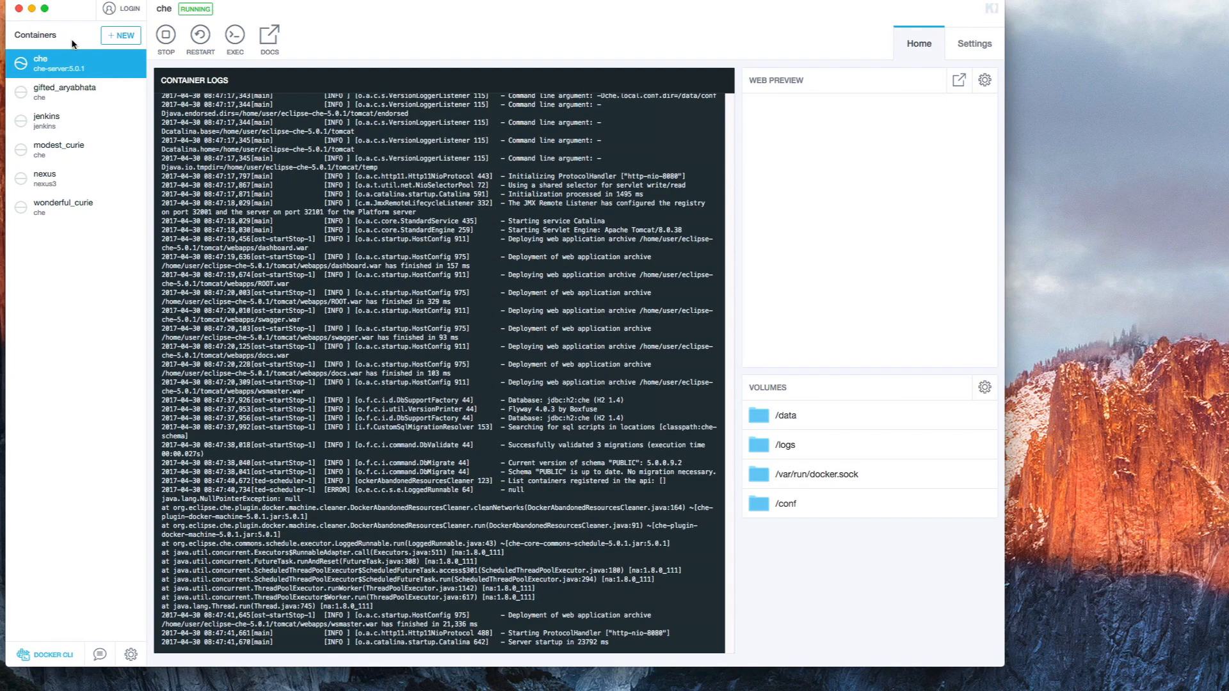
Close the Kitematic window and quit Docker.
click(19, 9)
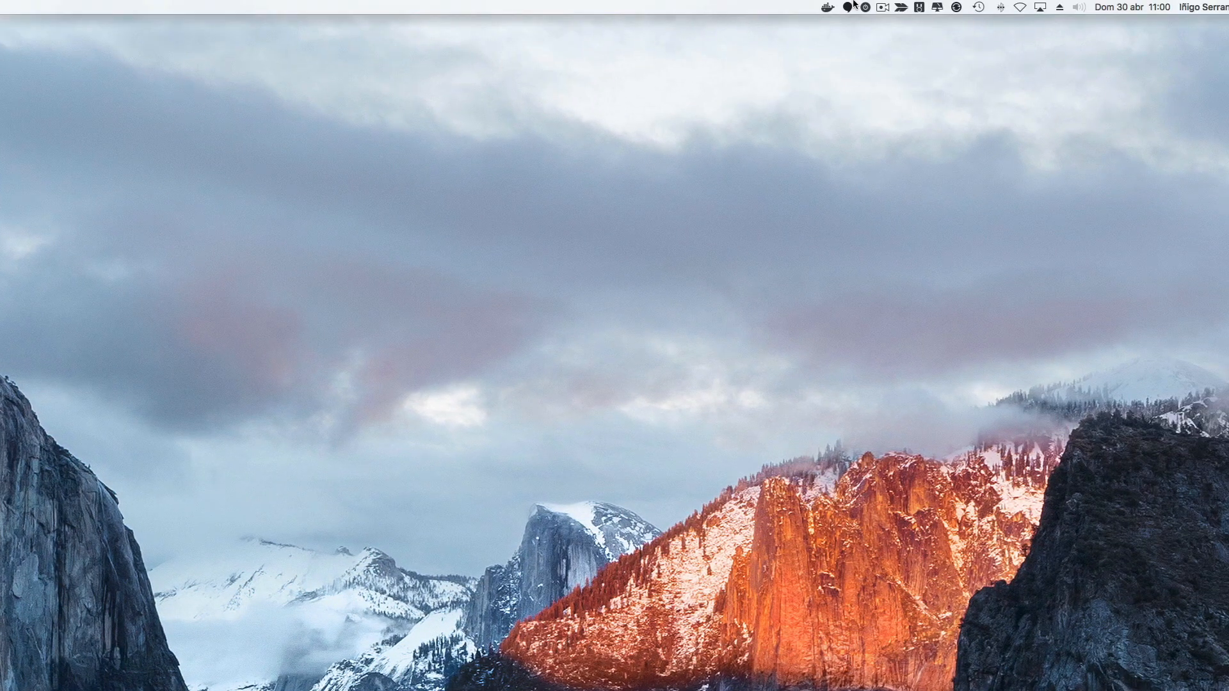
click(826, 7)
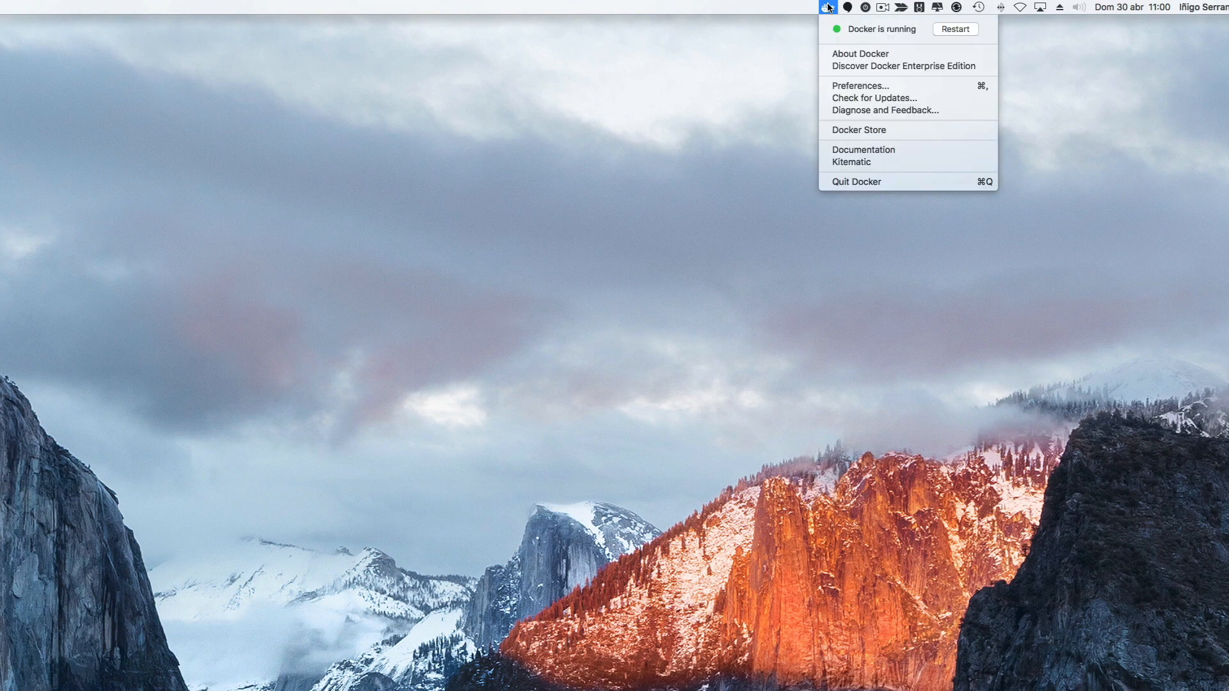
click(869, 181)
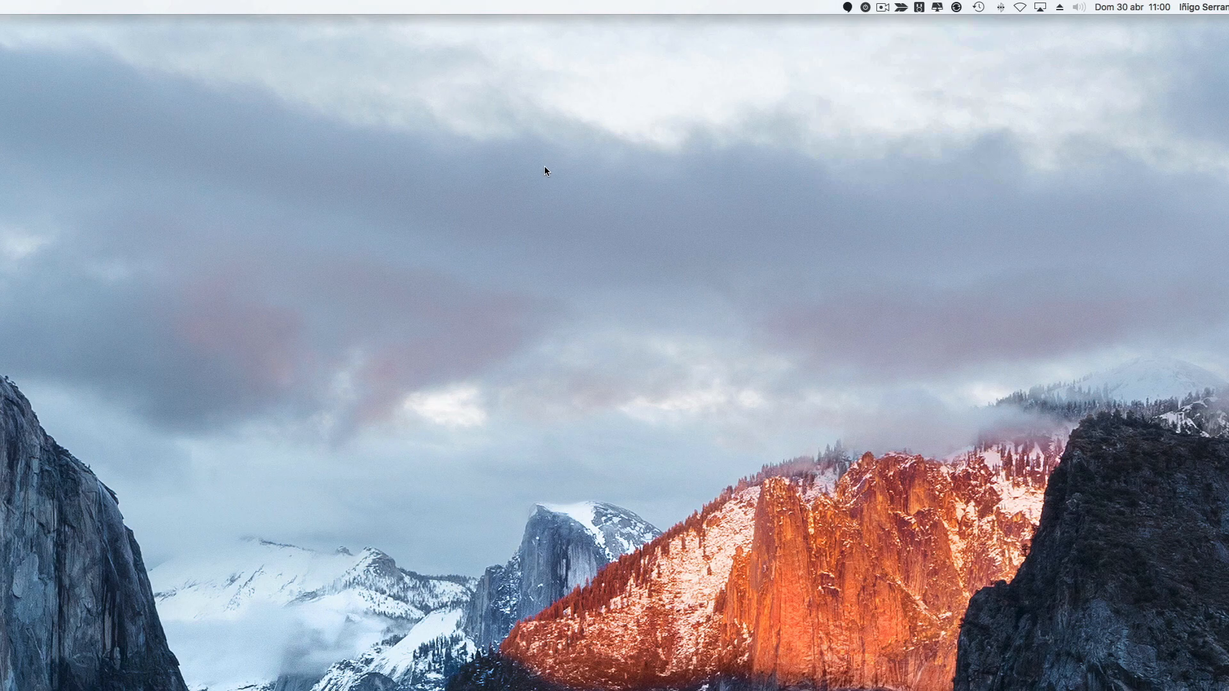